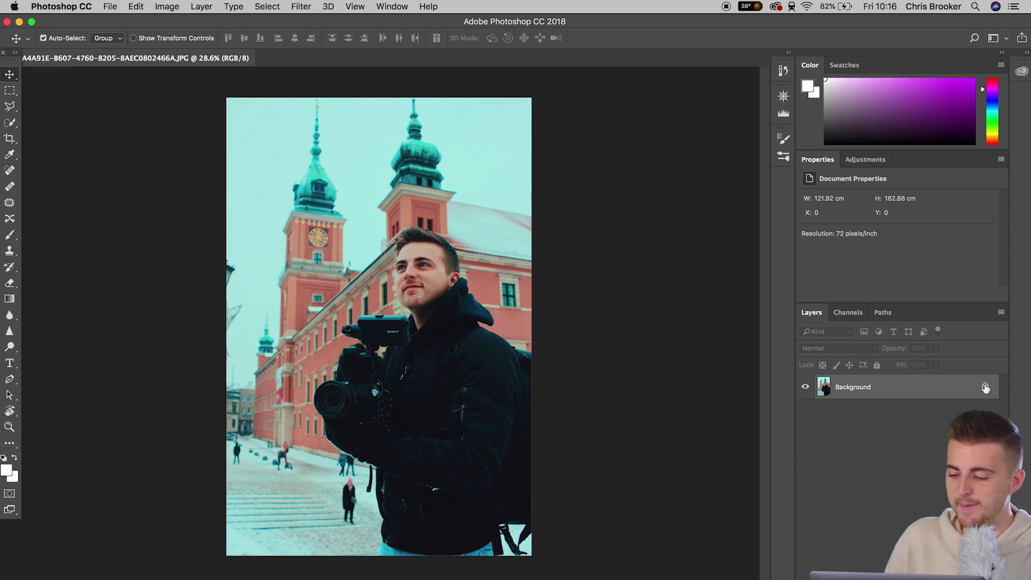
Unlock the photo, duplicate it into Layer 1, and hide the original Layer 0.
left_click(985, 387)
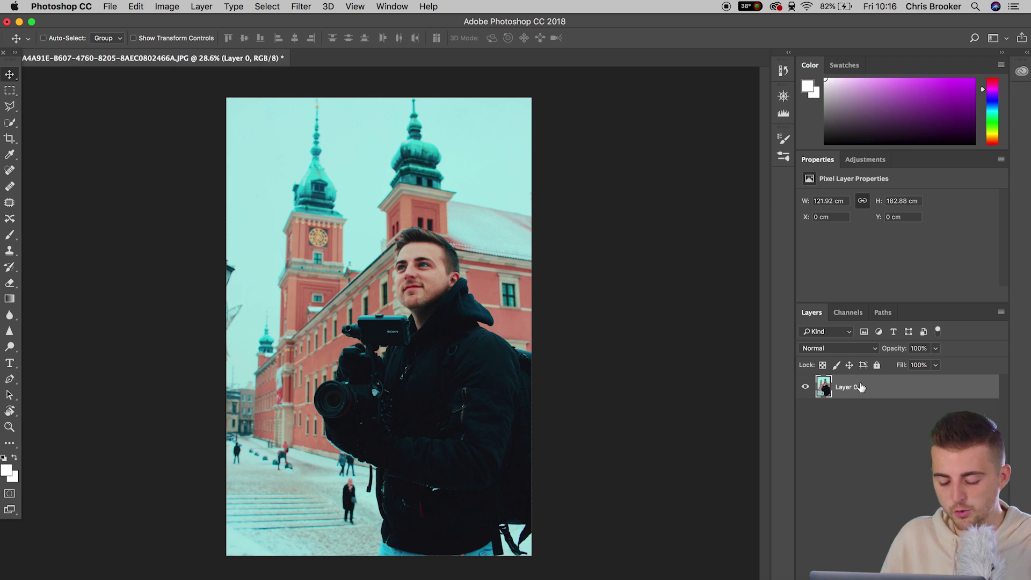
key("super+c")
key("super+v")
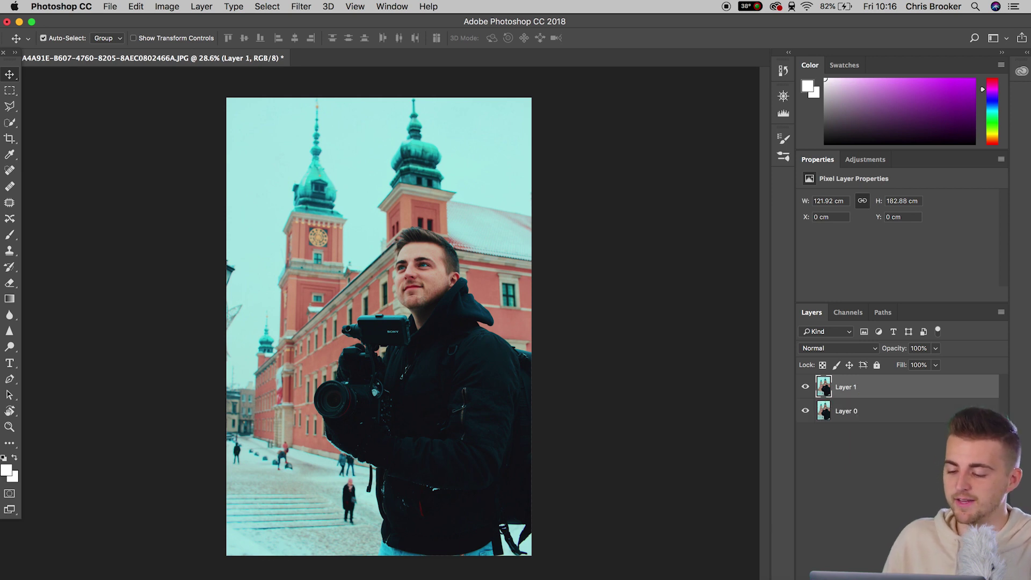
left_click(857, 411)
left_click(800, 412)
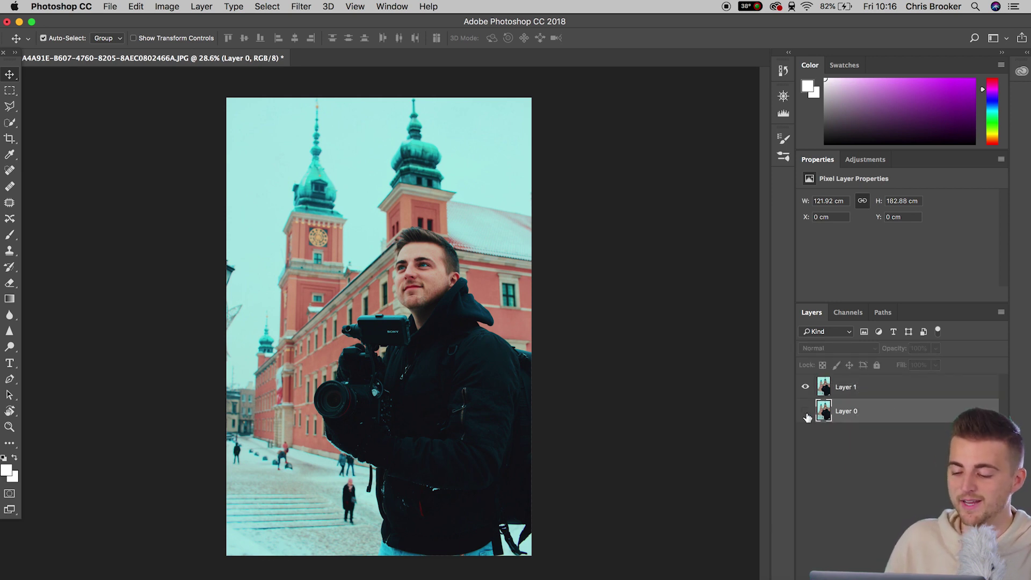
left_click(845, 394)
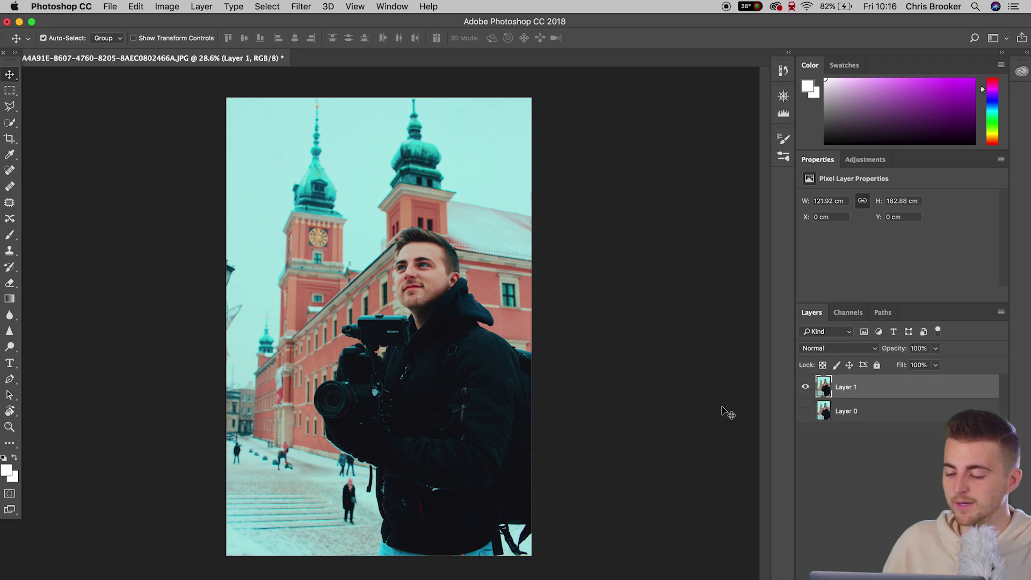
Switch to the Quick Selection Tool and bring up its brush size settings.
left_click(10, 122)
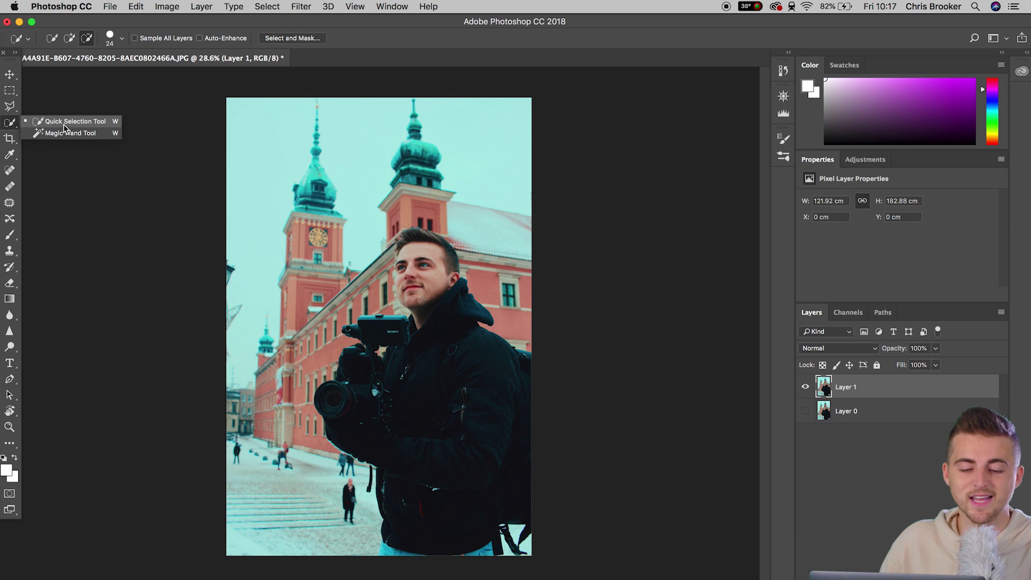
left_click(64, 124)
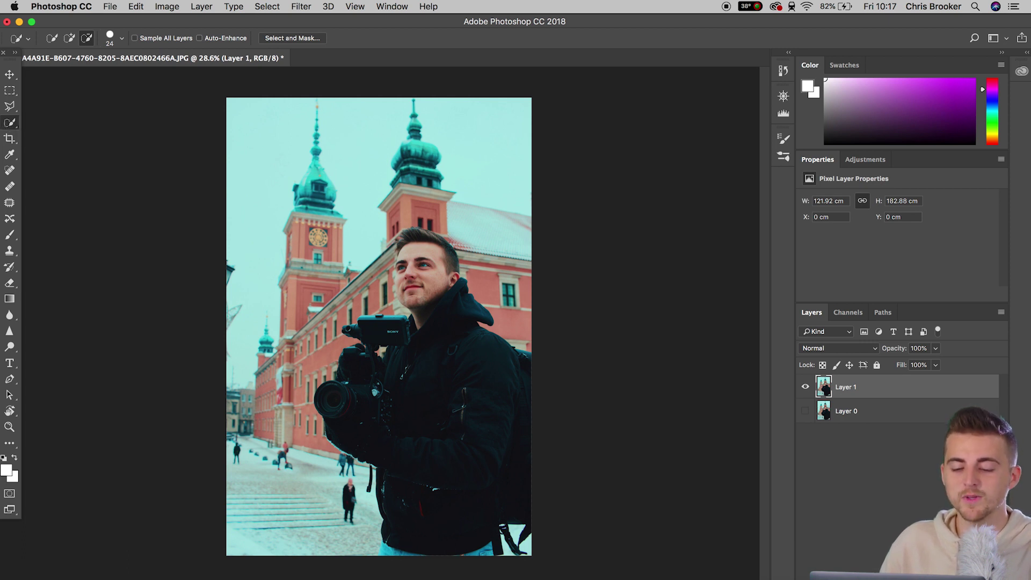
left_click(122, 39)
Set the brush to 131 px and paint a selection over the man's body, camera, jeans, face and hair.
left_click_drag(80, 73, 108, 73)
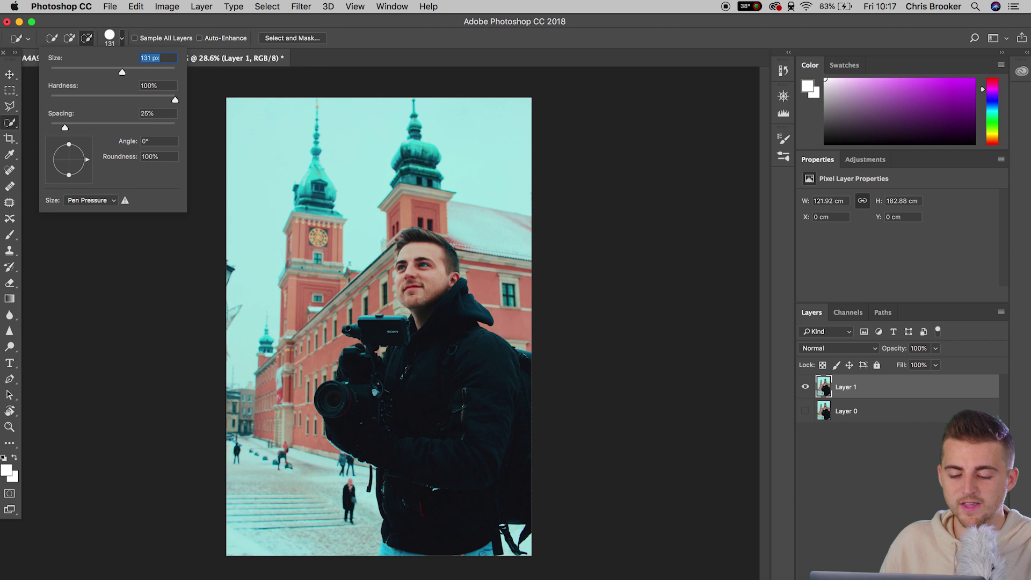
left_click_drag(429, 536, 404, 495)
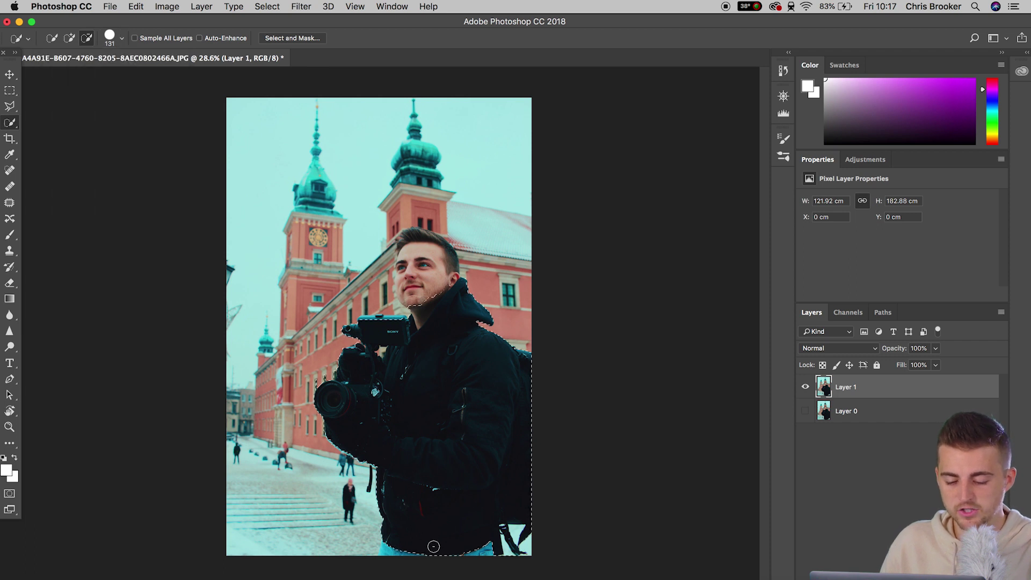
left_click_drag(432, 551, 394, 553)
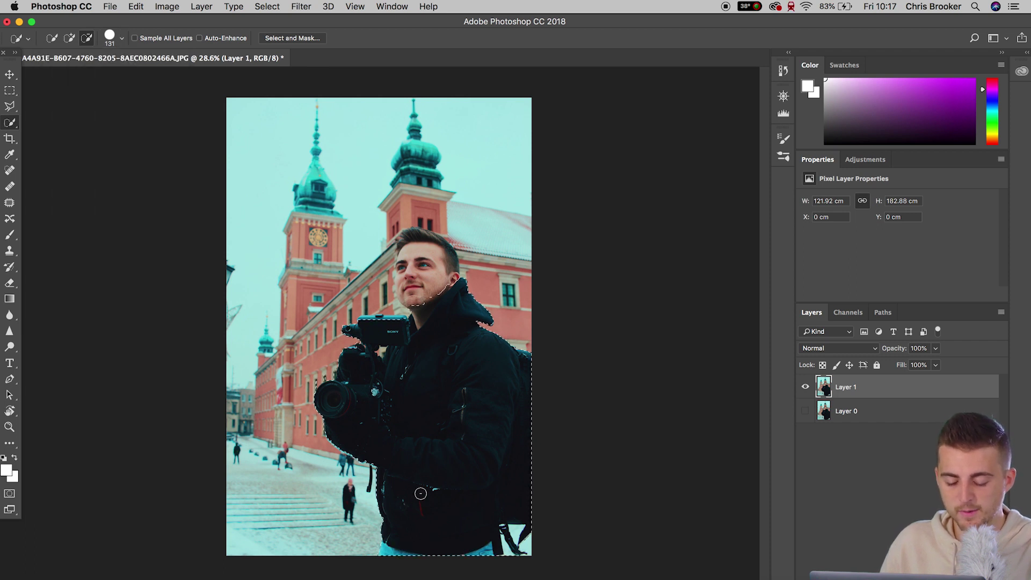
mouse_move(408, 333)
left_mouse_down()
mouse_move(444, 265)
mouse_move(416, 240)
mouse_move(403, 264)
mouse_move(409, 276)
left_mouse_up()
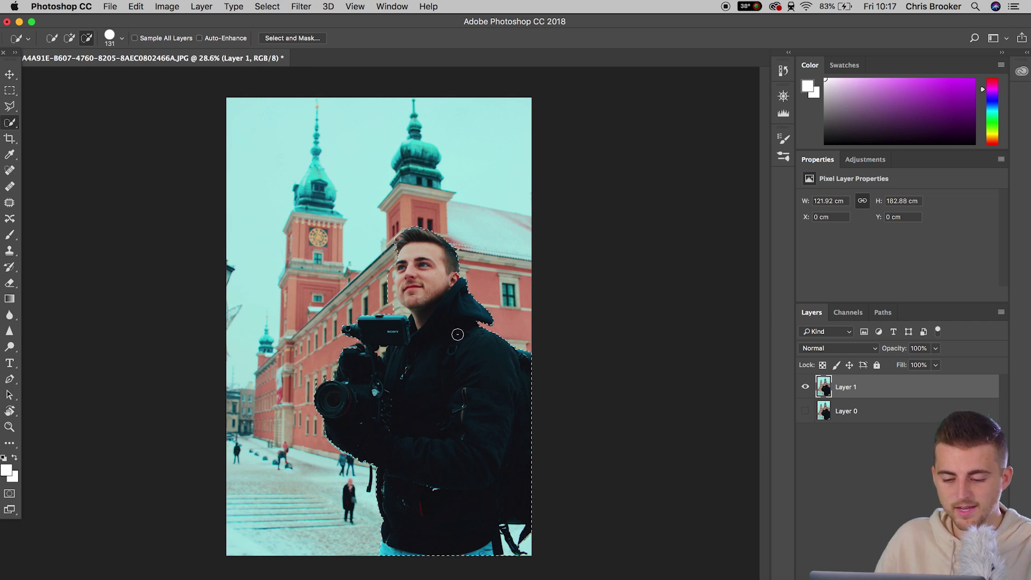
Zoom in on the man's face and shrink the selection brush to about 42 px.
scroll(445, 323, "up", 10)
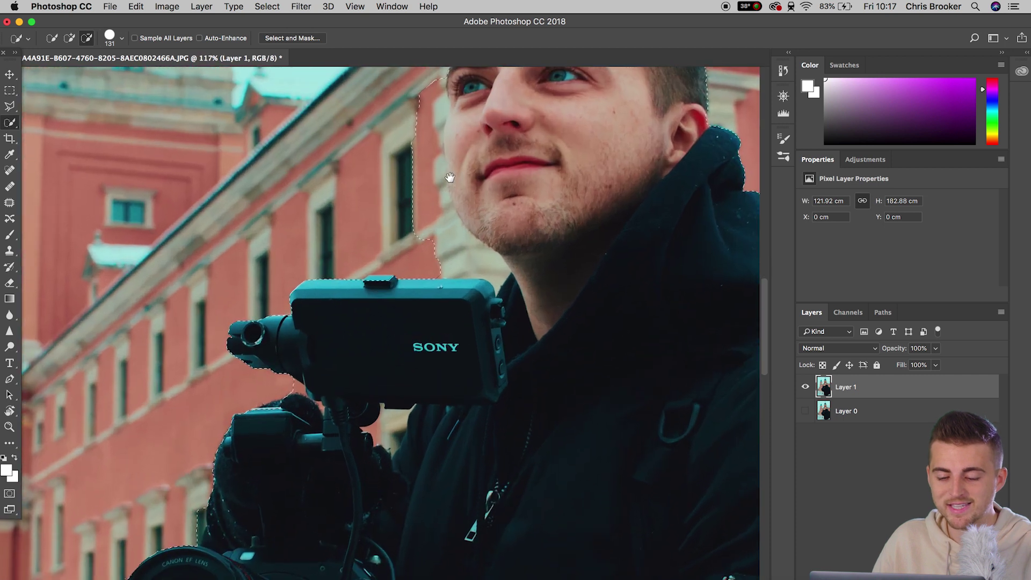
left_click_drag(450, 177, 392, 234)
key("super+d")
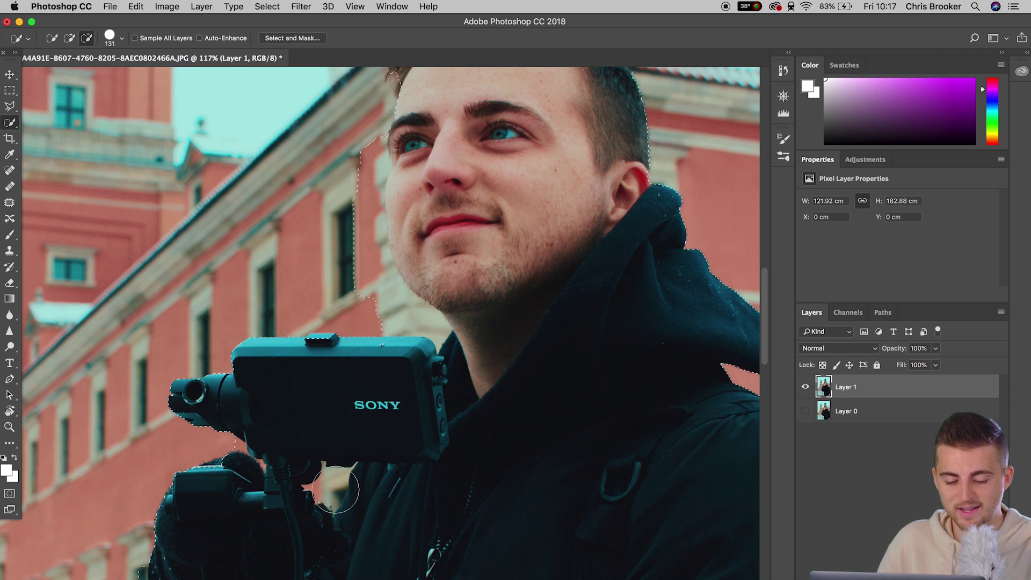
left_click(123, 39)
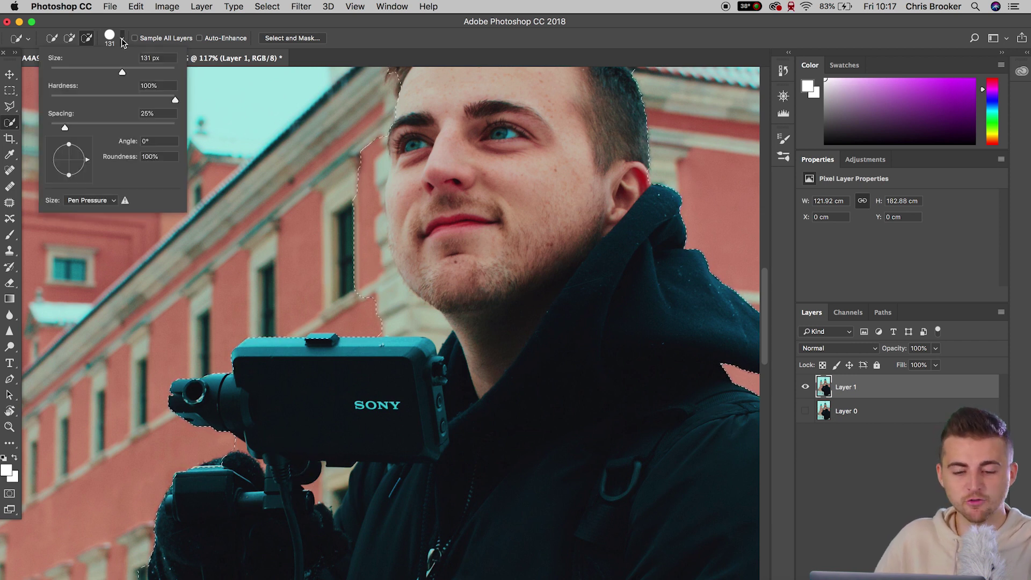
left_click_drag(128, 70, 75, 74)
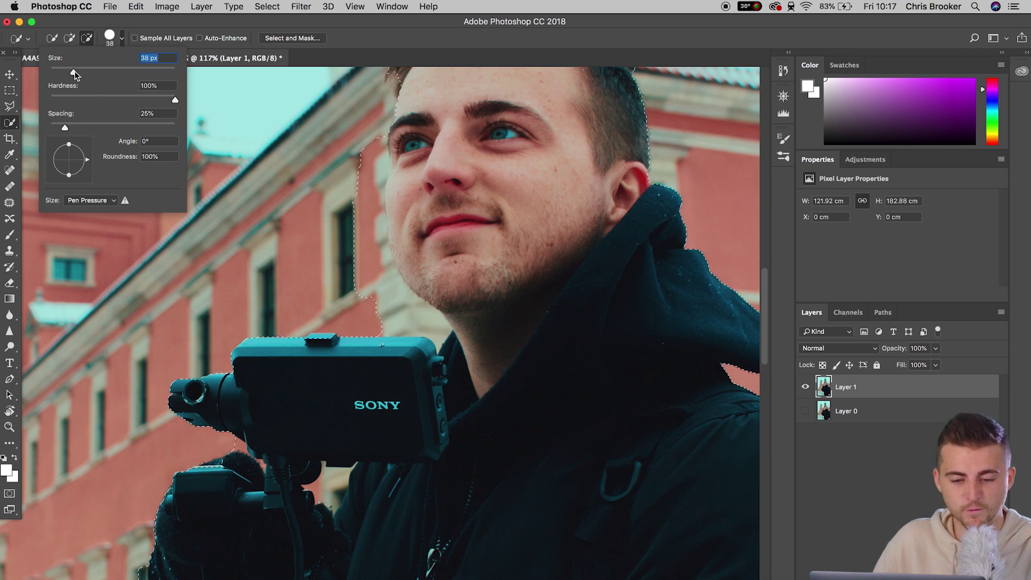
left_click(123, 39)
Subtract the background beside the face and cheek so the selection follows the jawline and lip.
left_click_drag(428, 232, 478, 248)
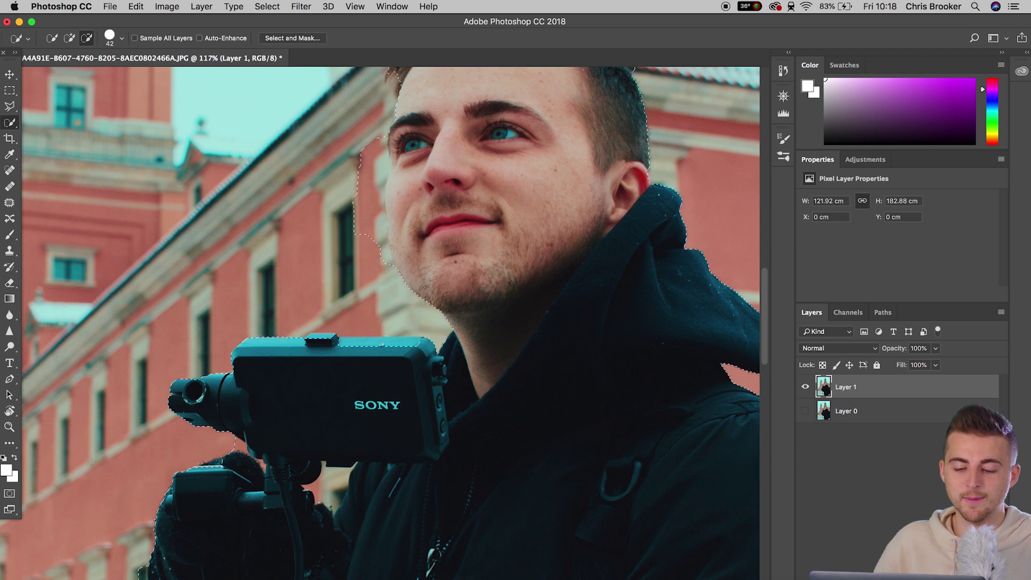
mouse_move(355, 266)
left_mouse_down()
mouse_move(375, 225)
mouse_move(427, 301)
left_mouse_up()
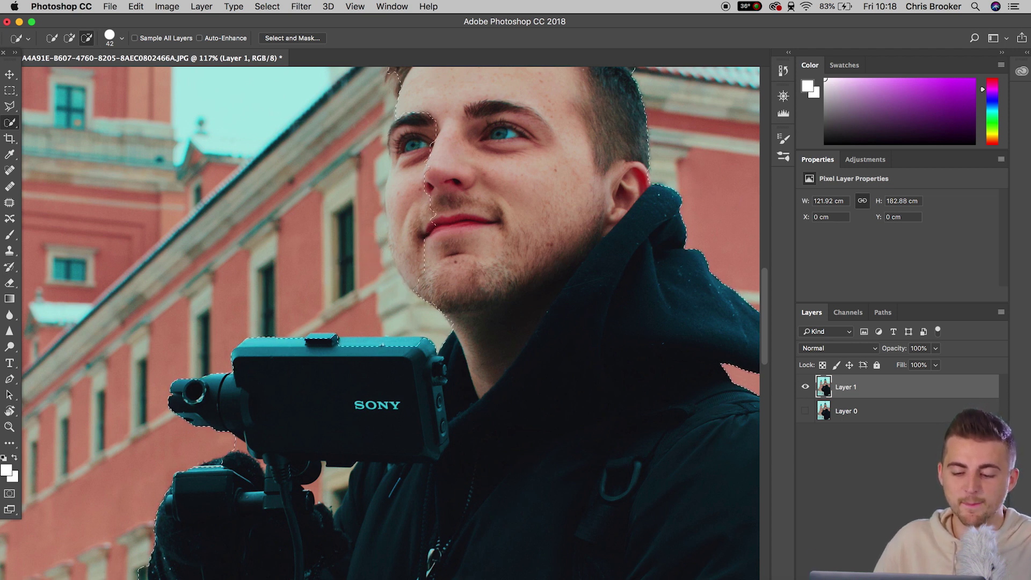
left_click_drag(438, 134, 427, 240)
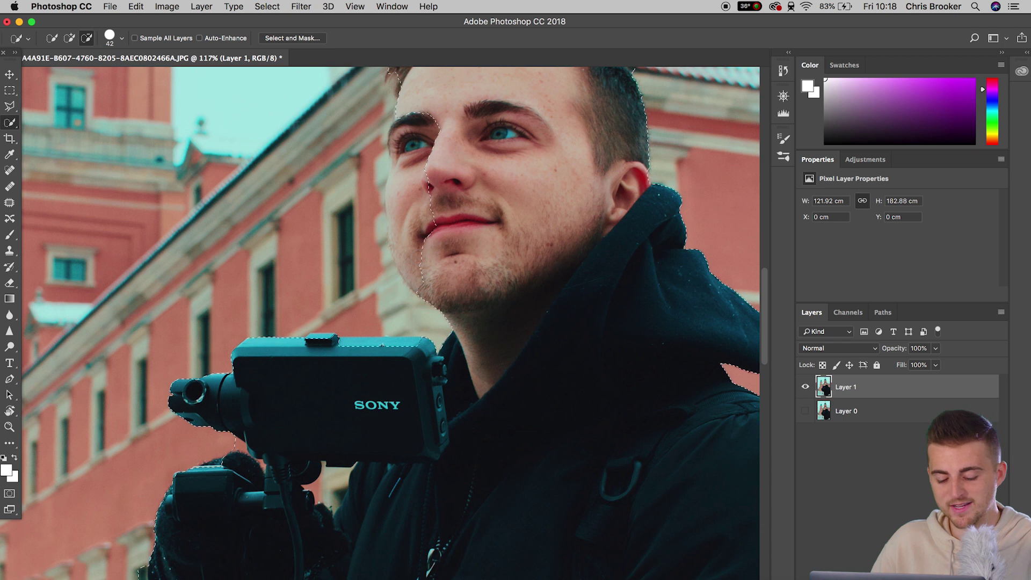
left_click(434, 226, "alt")
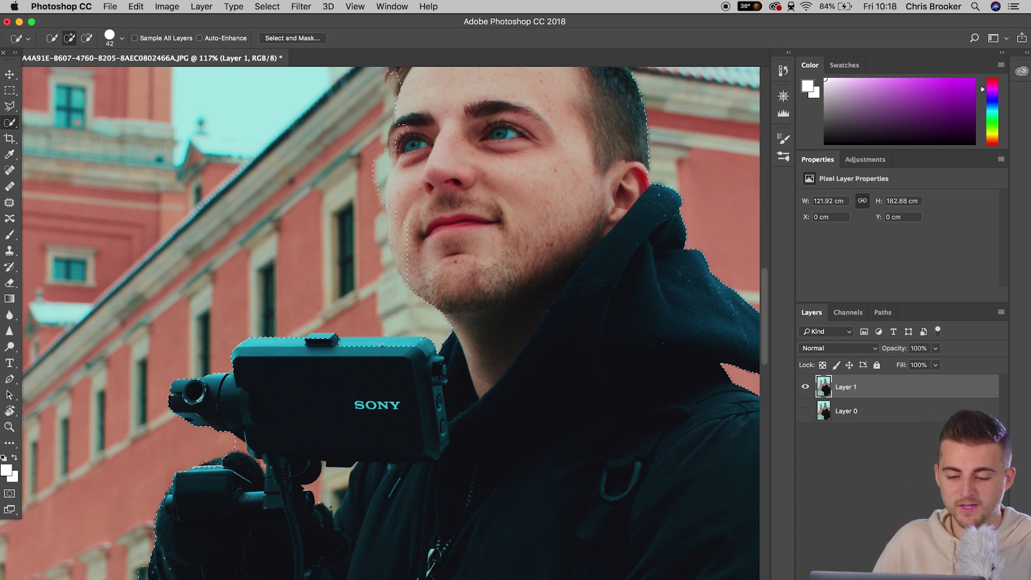
key("alt")
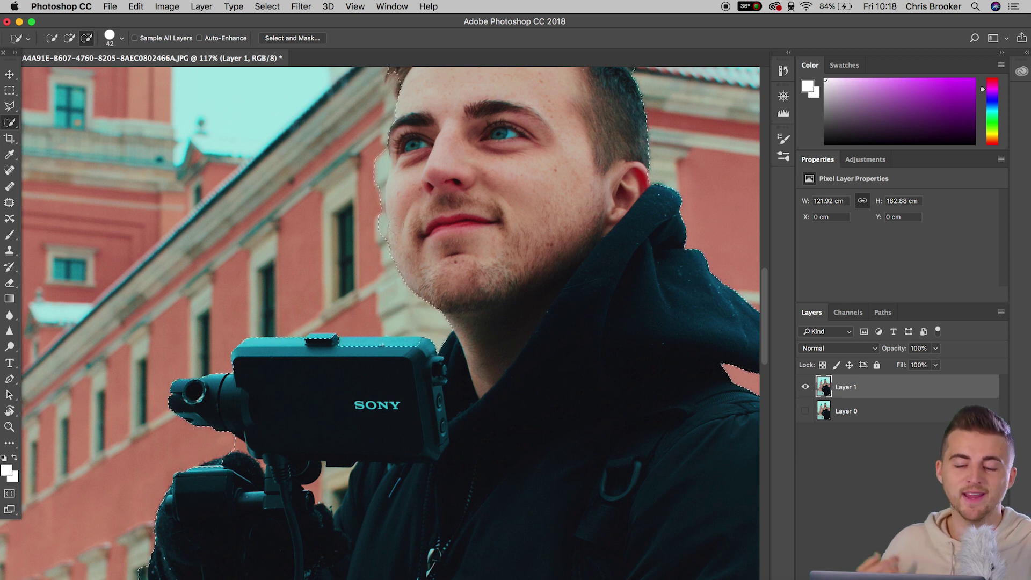
Exclude the gap between camera and jacket and refine the selection along the backpack strap's edge.
left_click_drag(424, 336, 428, 126)
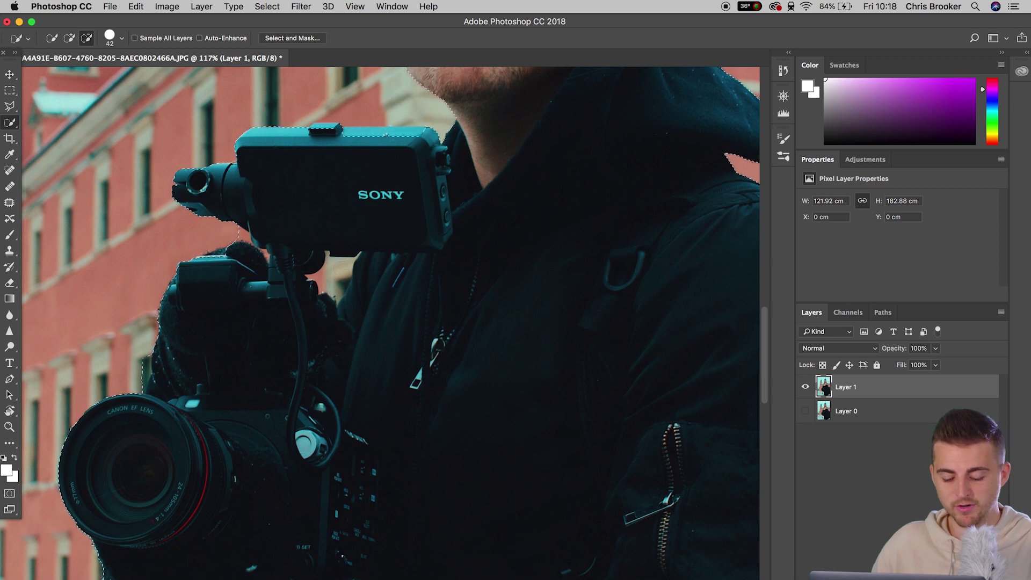
left_click(344, 276)
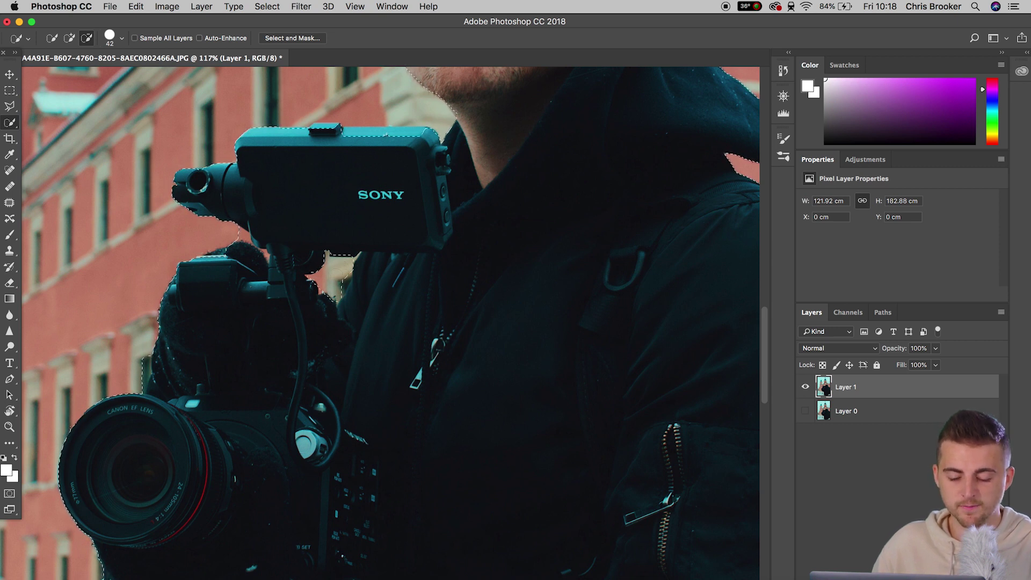
left_click_drag(501, 339, 501, 136)
left_click_drag(211, 402, 211, 294)
scroll(214, 223, "down", 10)
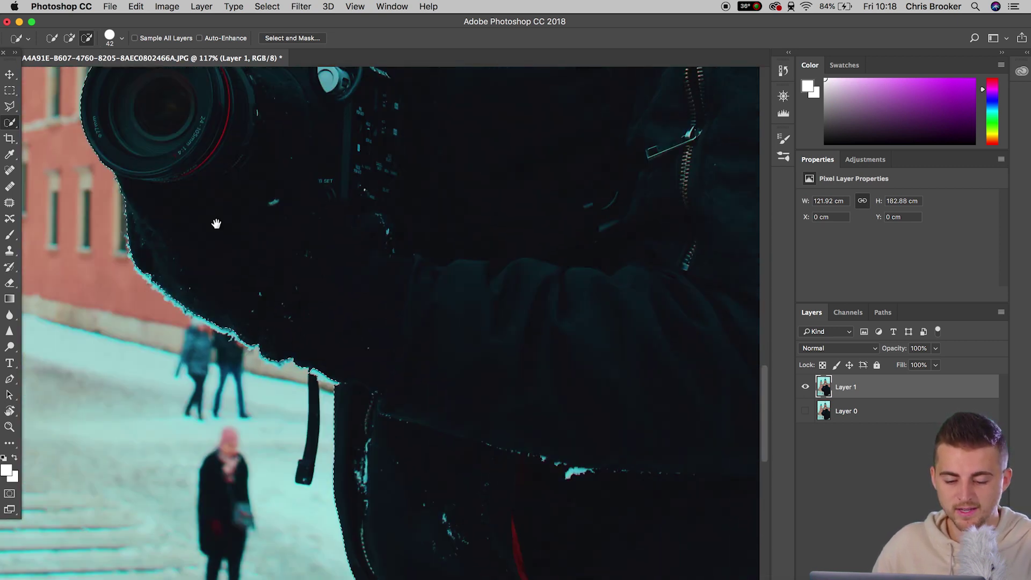
scroll(453, 387, "right", 4)
scroll(483, 376, "right", 5)
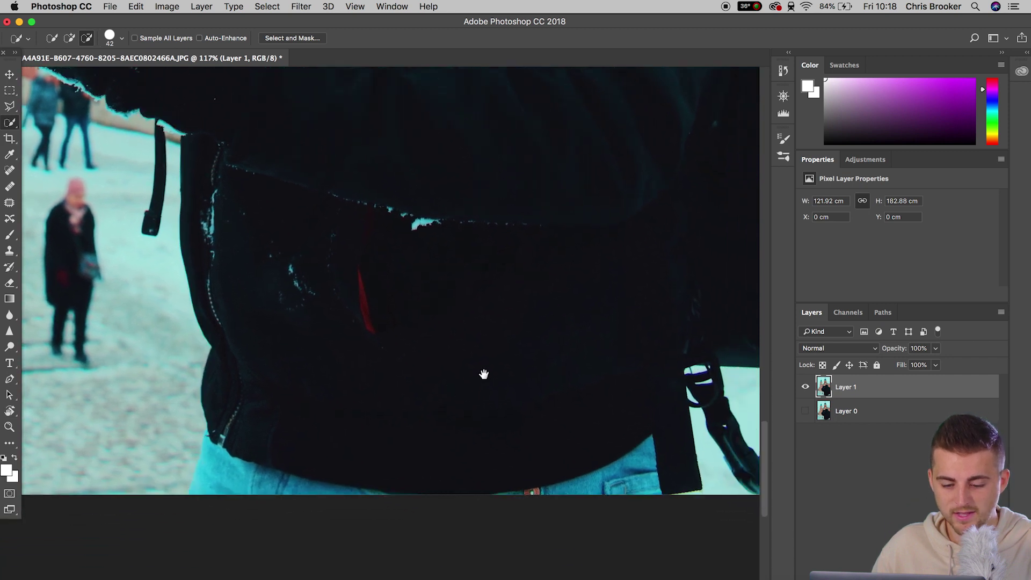
mouse_move(546, 460)
left_mouse_down()
mouse_move(547, 485)
mouse_move(546, 466)
left_mouse_up()
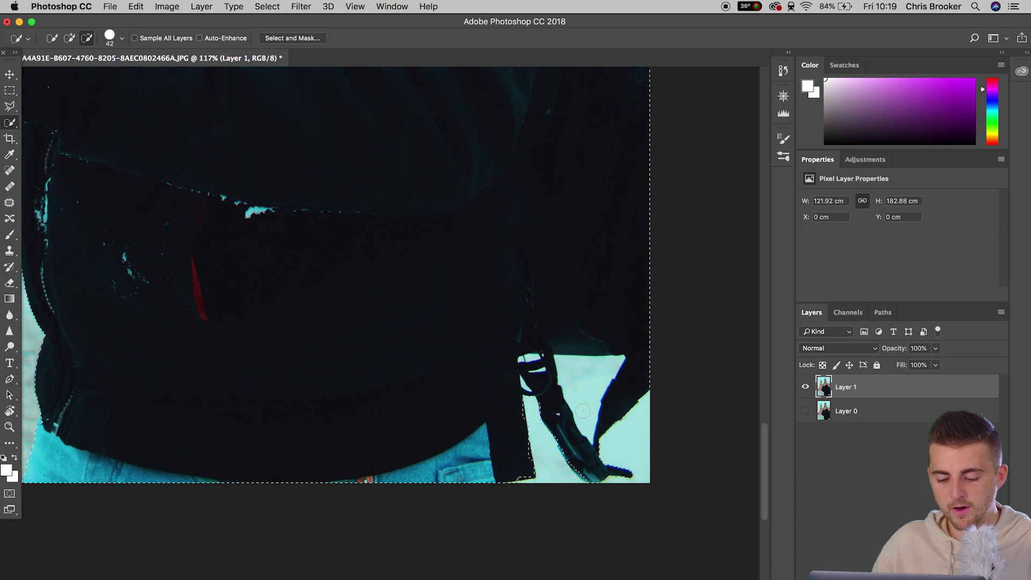
left_click_drag(584, 385, 629, 444)
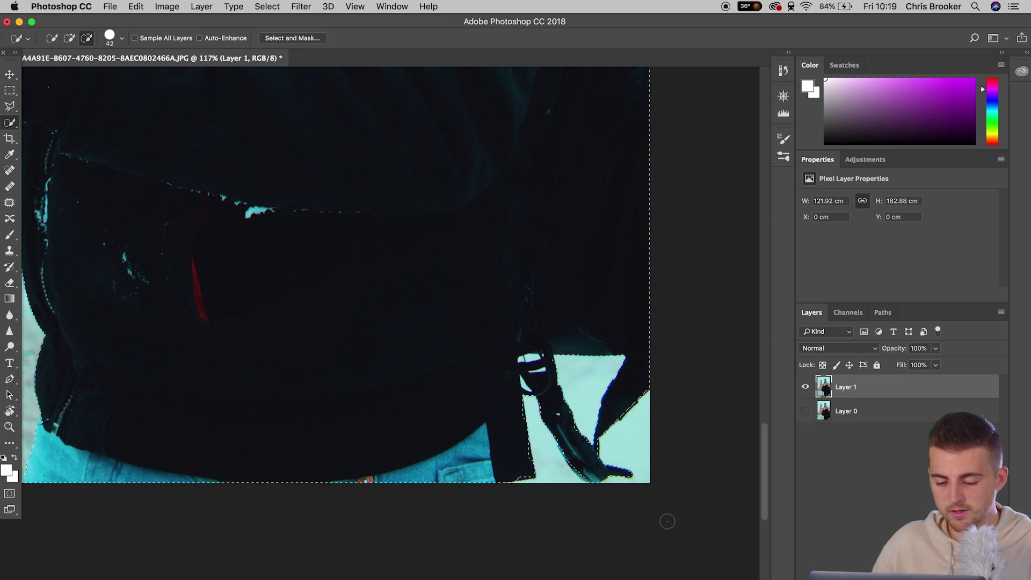
scroll(472, 301, "up", 10)
scroll(493, 294, "up", 3)
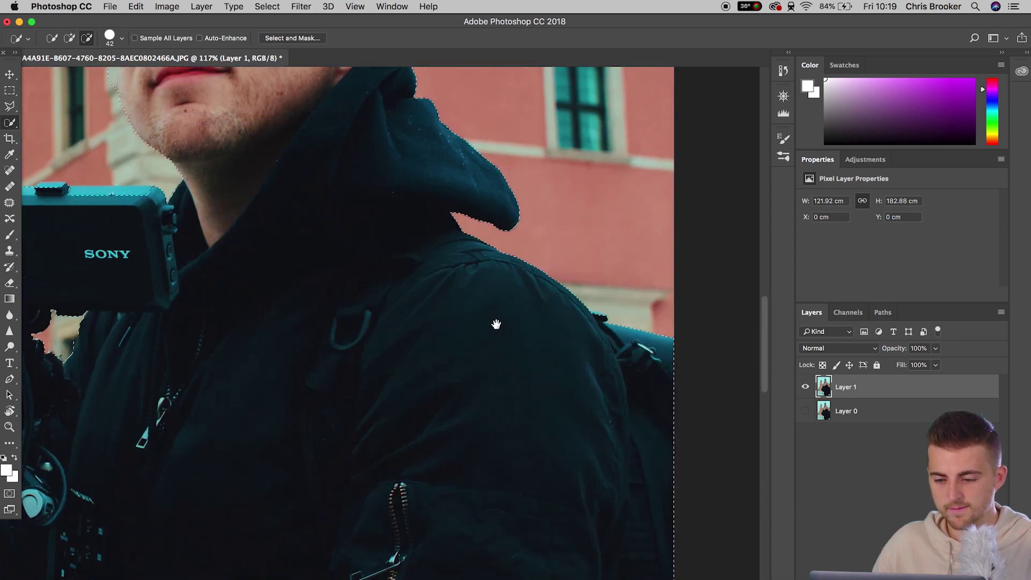
scroll(377, 370, "down", 5)
scroll(379, 370, "down", 2)
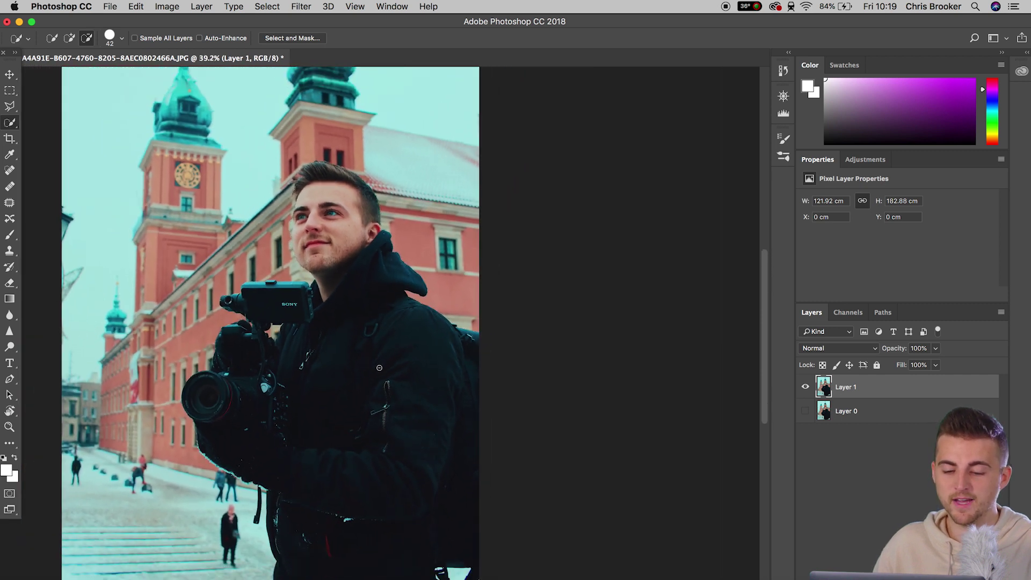
Copy the selected man onto a new Layer 2 and hide Layer 1 to view the cut-out alone.
left_click(12, 74)
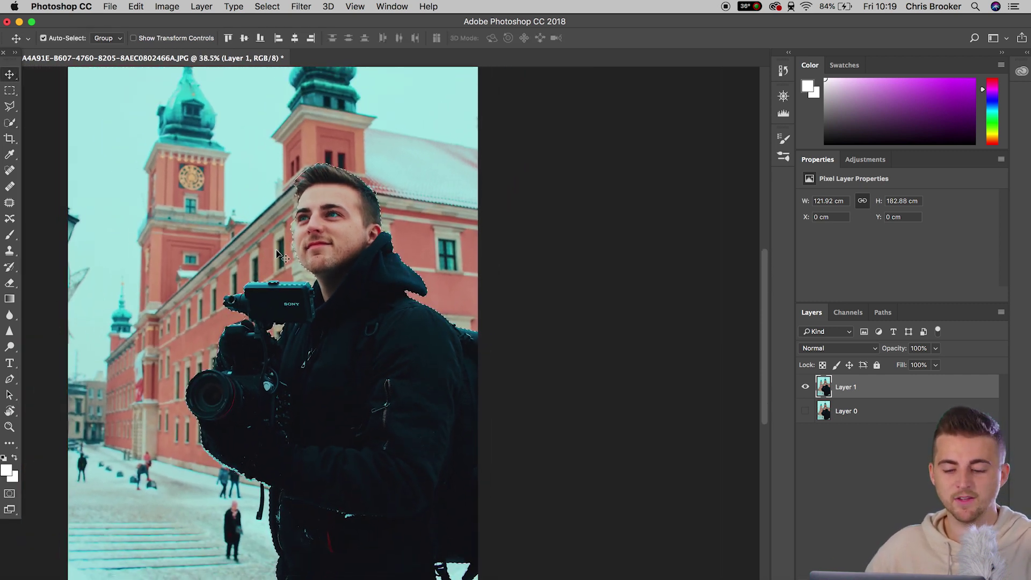
key("super+c")
key("super+v")
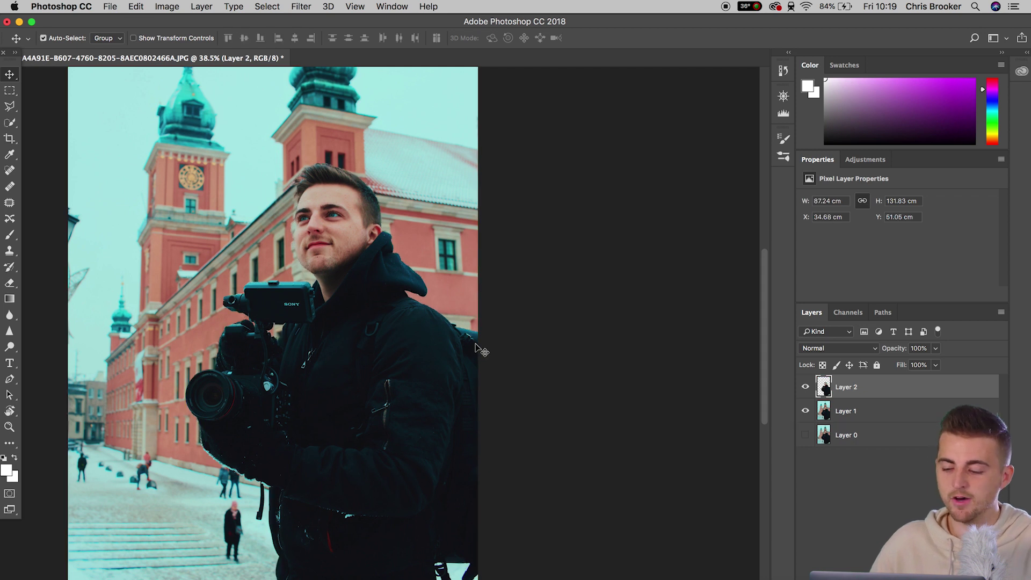
left_click(806, 411)
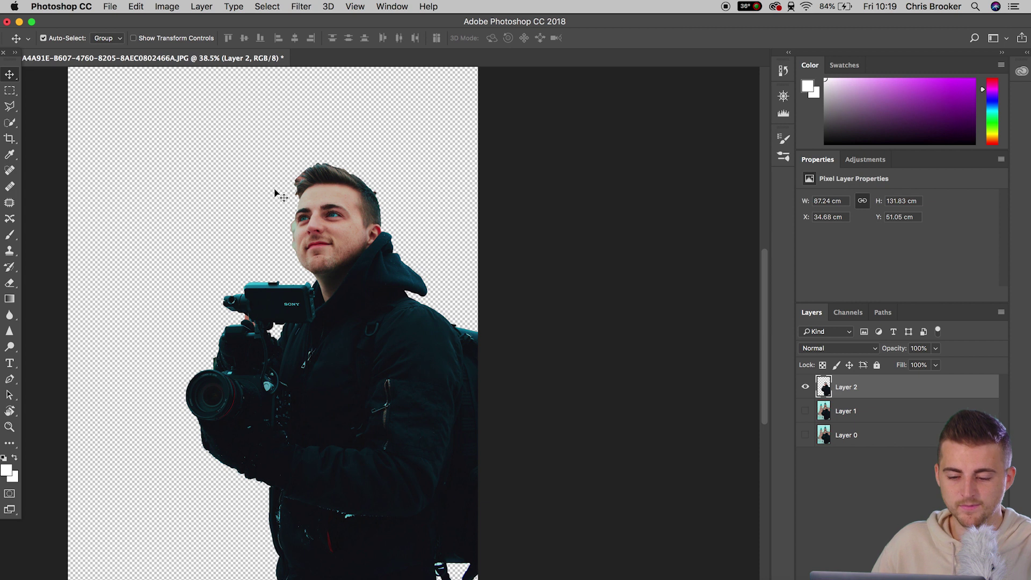
scroll(275, 193, "up", 5)
left_click_drag(272, 196, 399, 259)
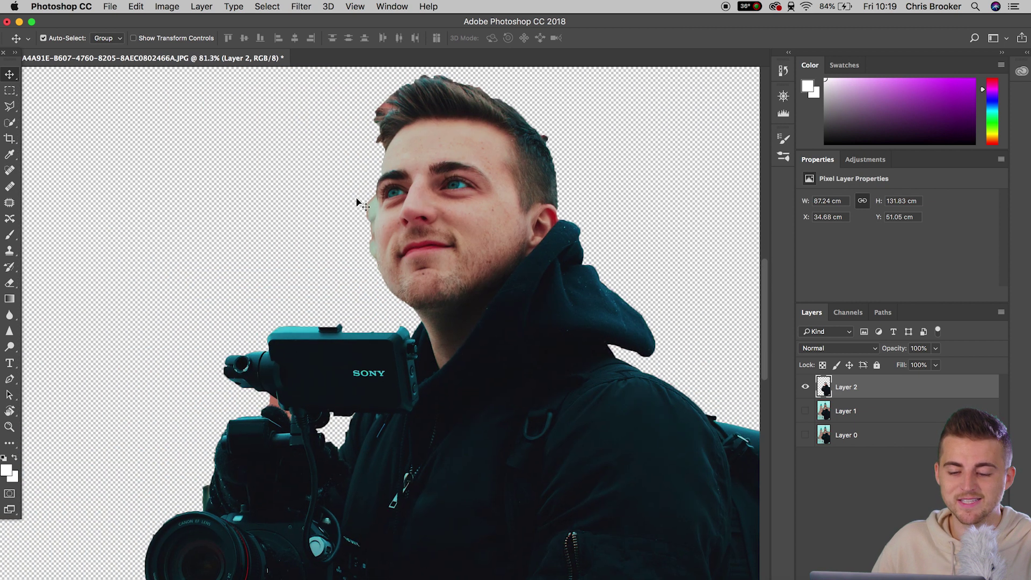
scroll(360, 202, "up", 5)
left_click_drag(395, 131, 416, 228)
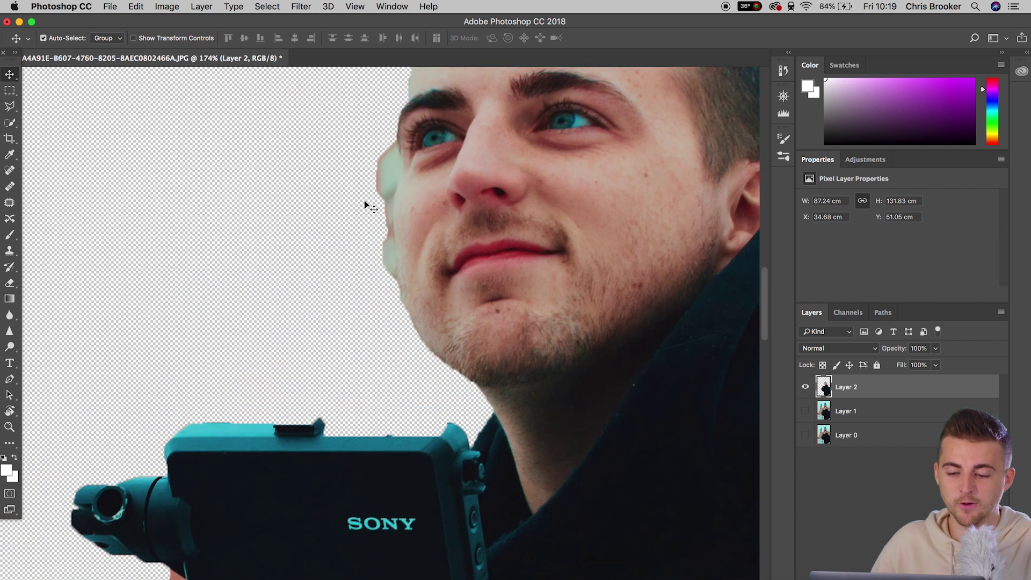
scroll(364, 203, "up", 3)
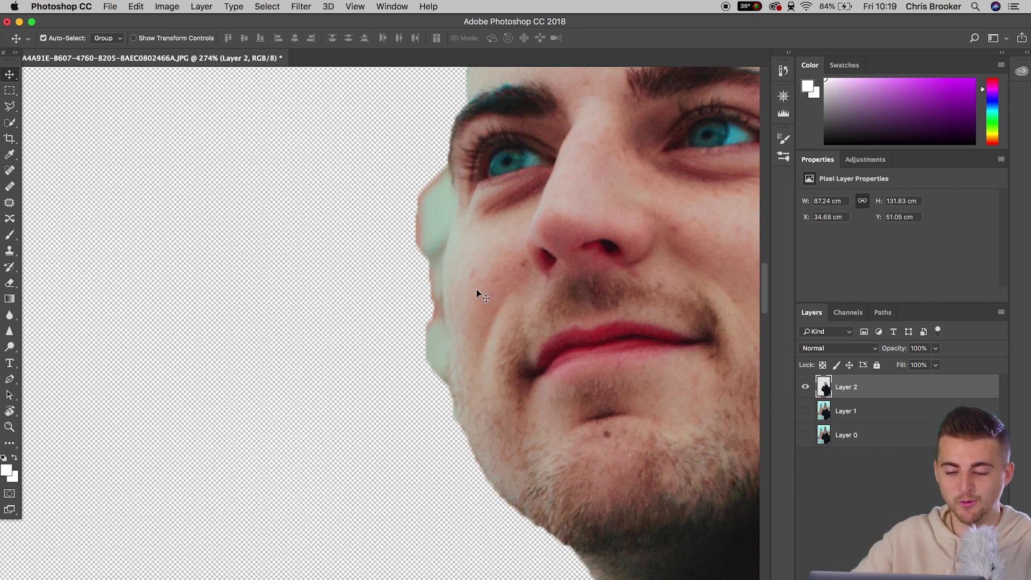
Erase the greenish fringe along the cheek with a 35 px Eraser.
left_click(10, 283)
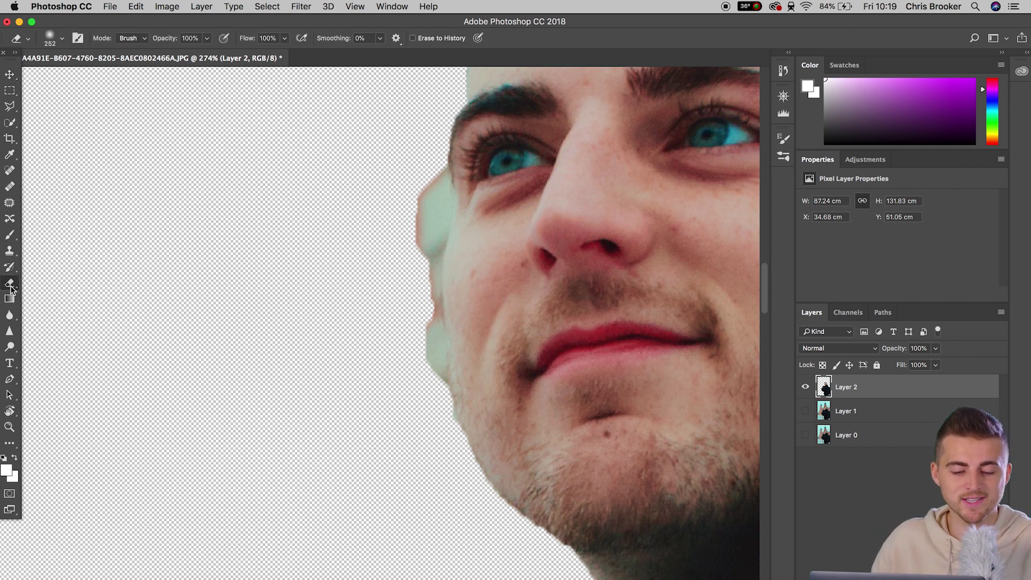
left_click(53, 285)
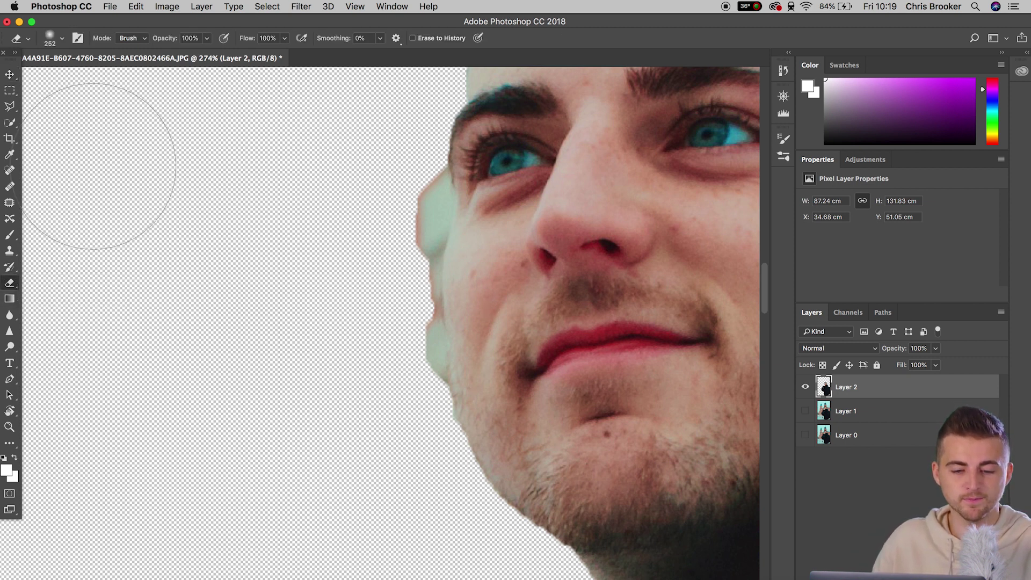
left_click(62, 38)
mouse_move(94, 79)
left_mouse_down()
mouse_move(76, 76)
mouse_move(266, 118)
left_mouse_up()
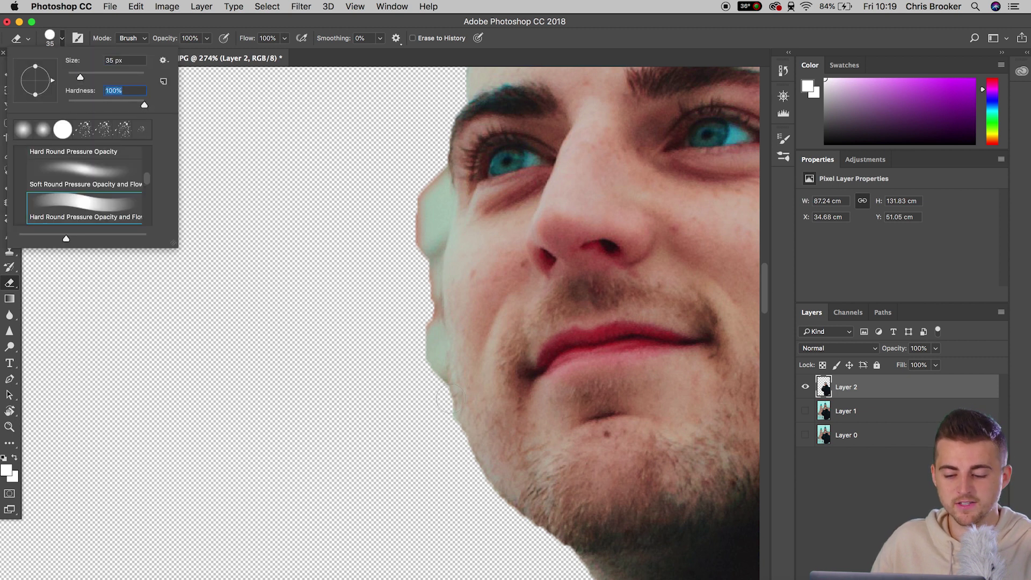
key("Return")
mouse_move(429, 386)
left_mouse_down()
mouse_move(424, 295)
mouse_move(443, 166)
left_mouse_up()
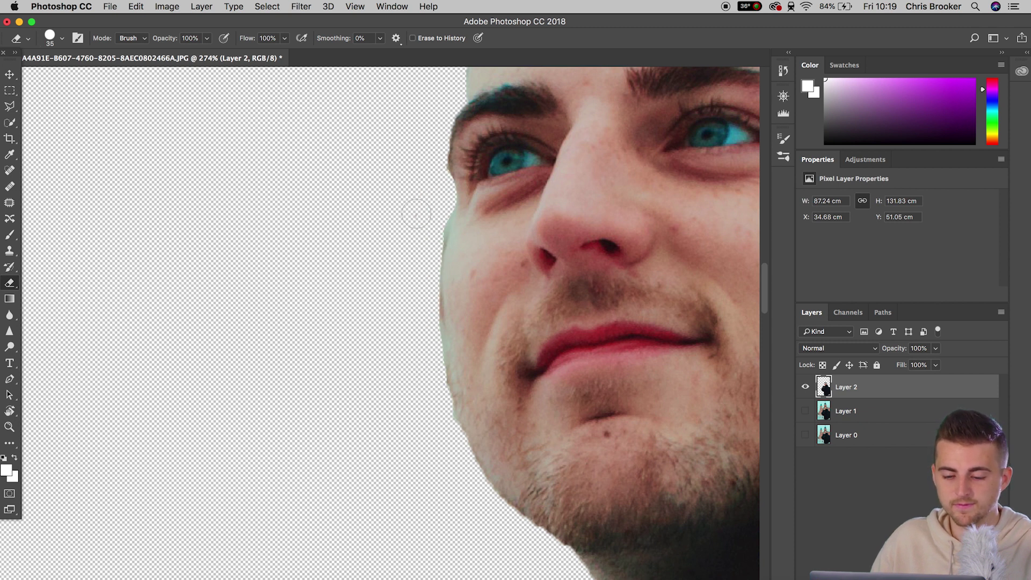
Erase the orange patch beneath the camera with a 14 px Eraser.
scroll(408, 237, "down", 10)
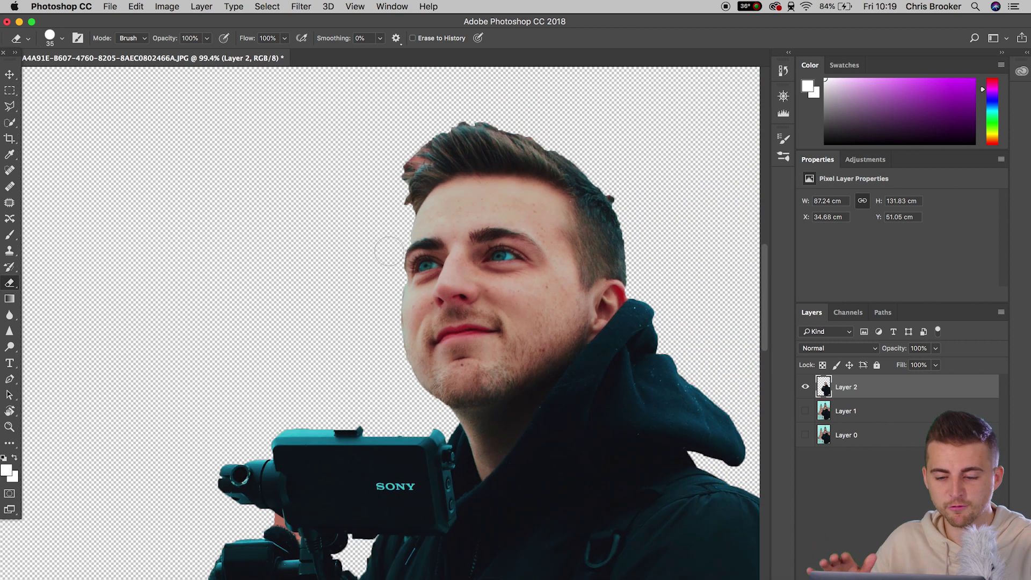
left_click_drag(426, 470, 441, 215)
scroll(239, 250, "up", 5)
left_click_drag(239, 251, 405, 306)
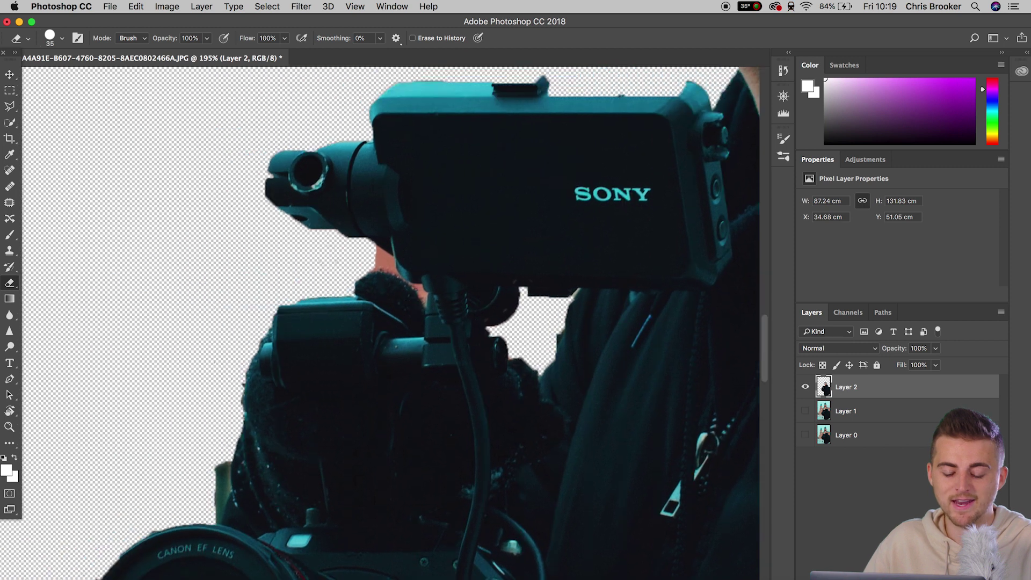
scroll(405, 306, "up", 4)
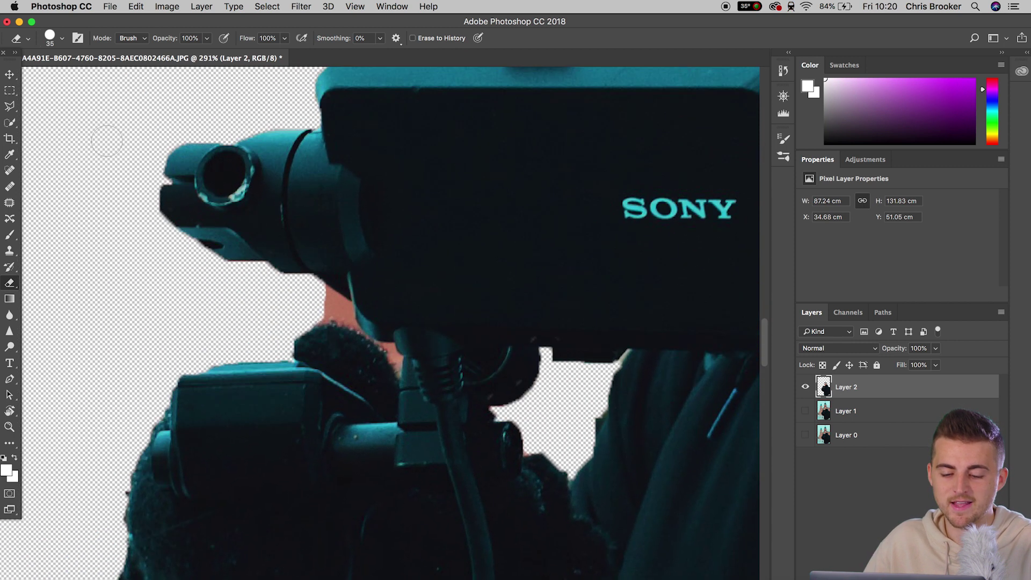
left_click(62, 38)
left_click_drag(77, 75, 71, 76)
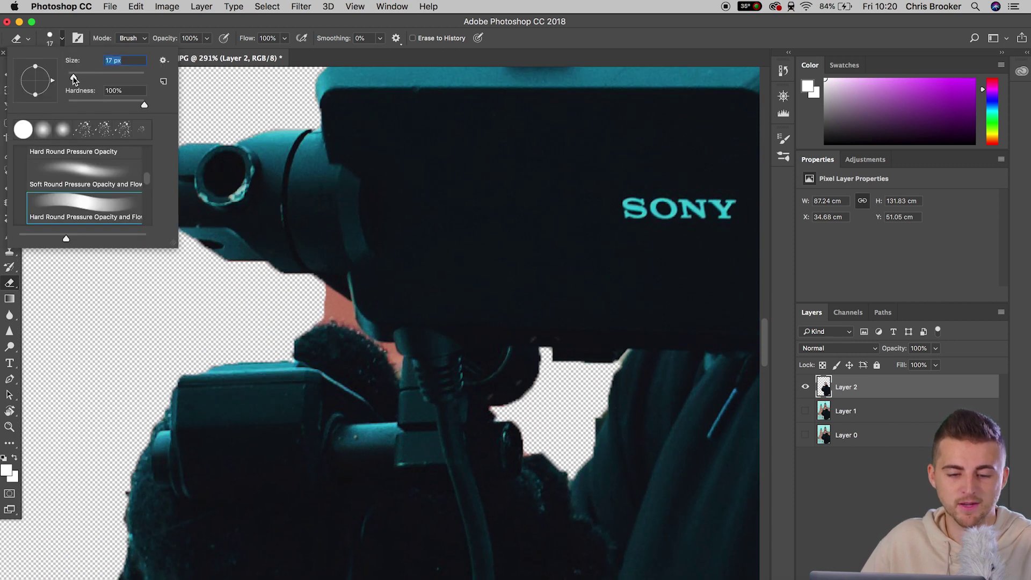
mouse_move(316, 317)
left_mouse_down()
mouse_move(346, 309)
mouse_move(328, 296)
left_mouse_up()
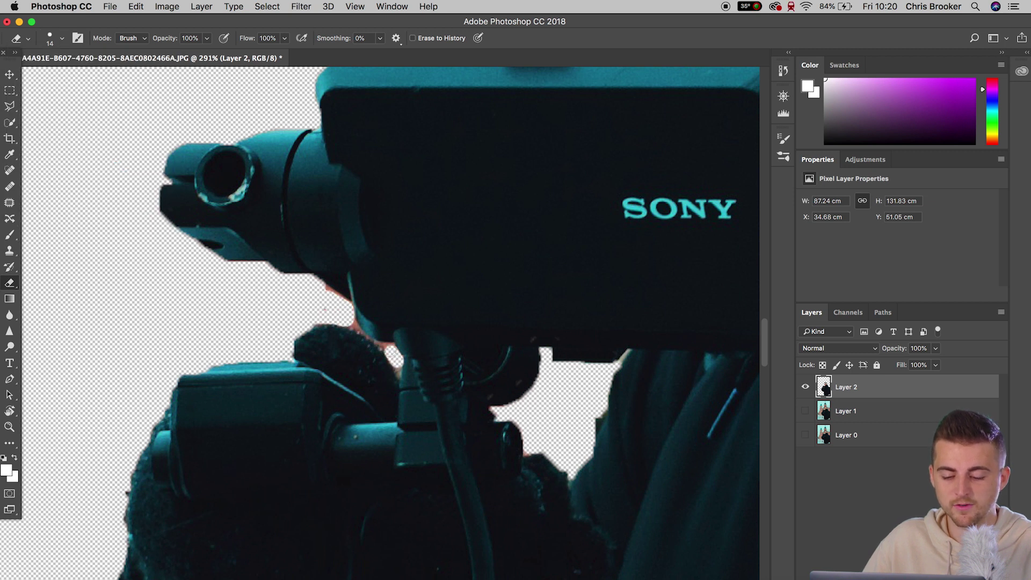
Zoom out to the whole figure and turn Layer 1's castle photo back on.
scroll(397, 354, "down", 10)
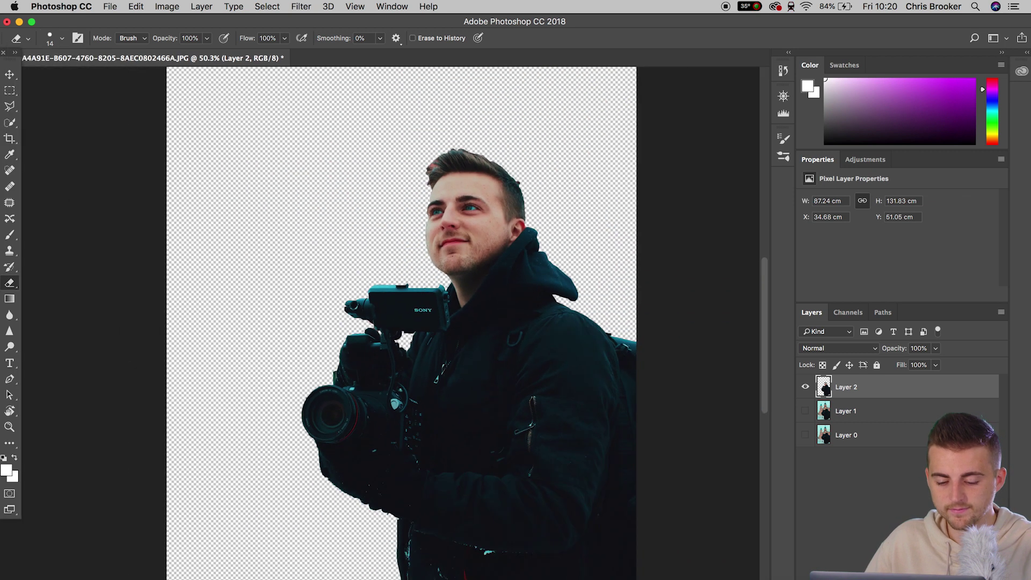
scroll(568, 467, "down", 2)
left_click_drag(567, 468, 570, 405)
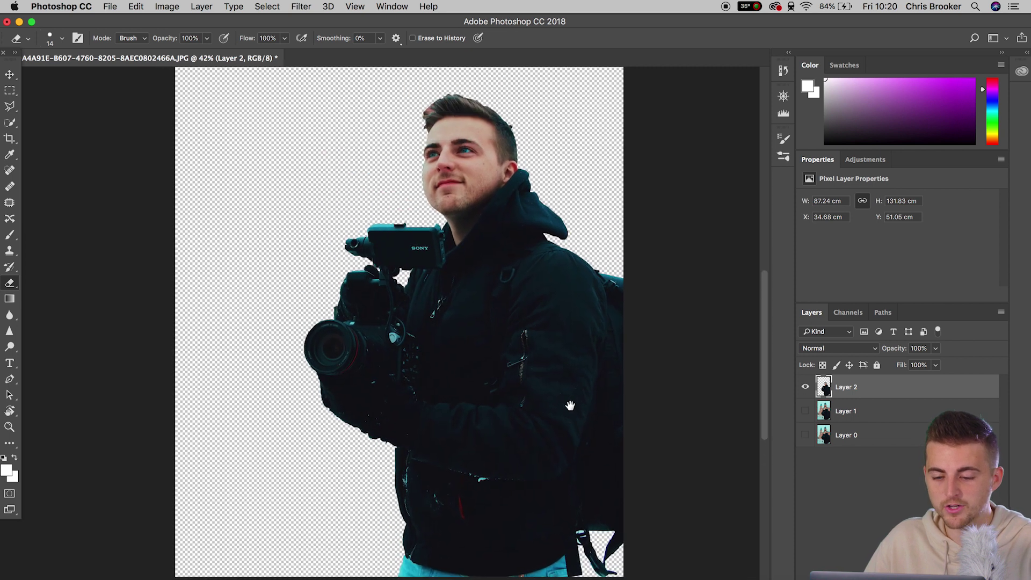
left_click(803, 411)
Make Layer 1 active and bring up the Filter > Blur submenu showing Lens Blur.
left_click(10, 73)
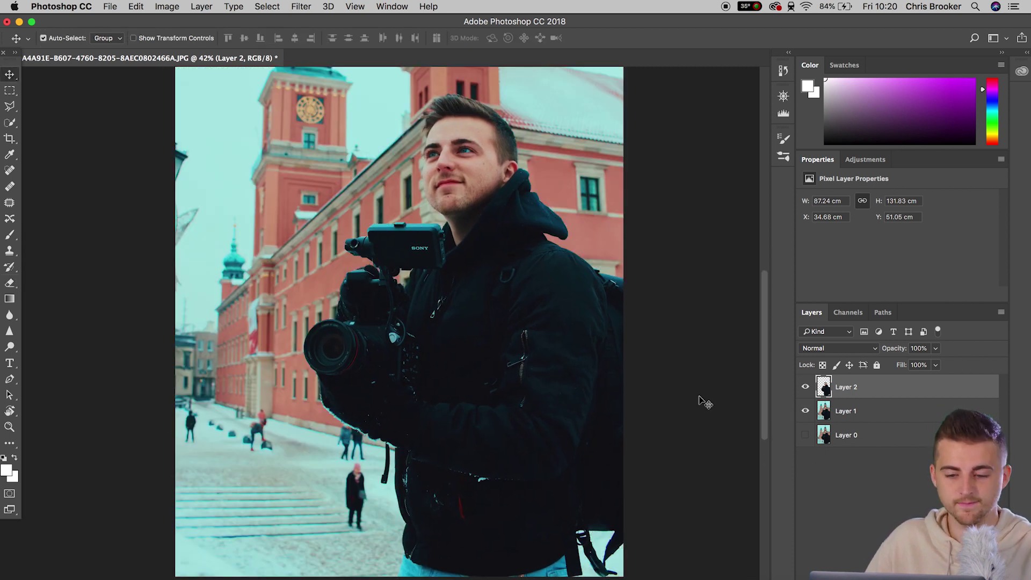
scroll(460, 339, "down", 2)
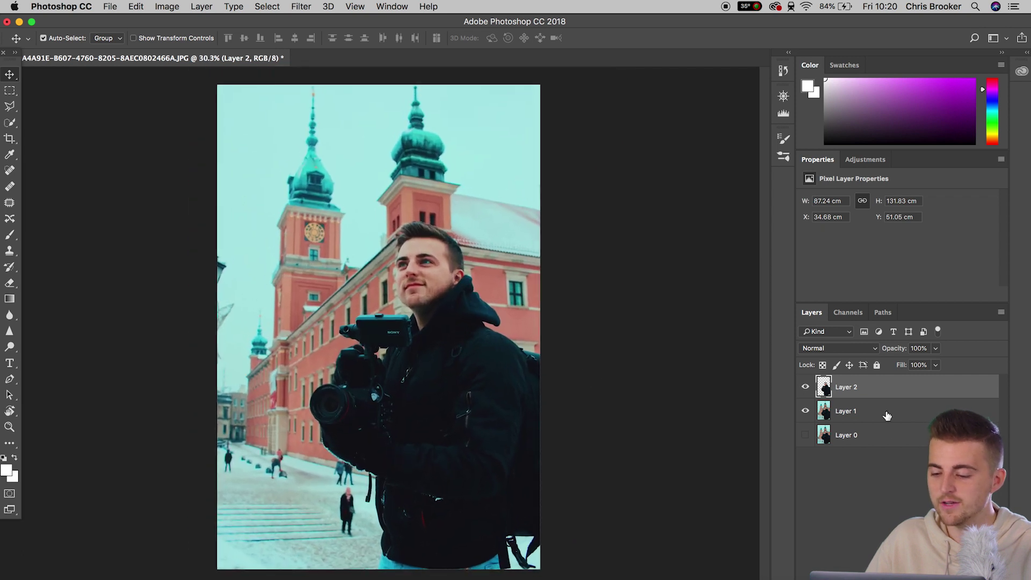
left_click(883, 414)
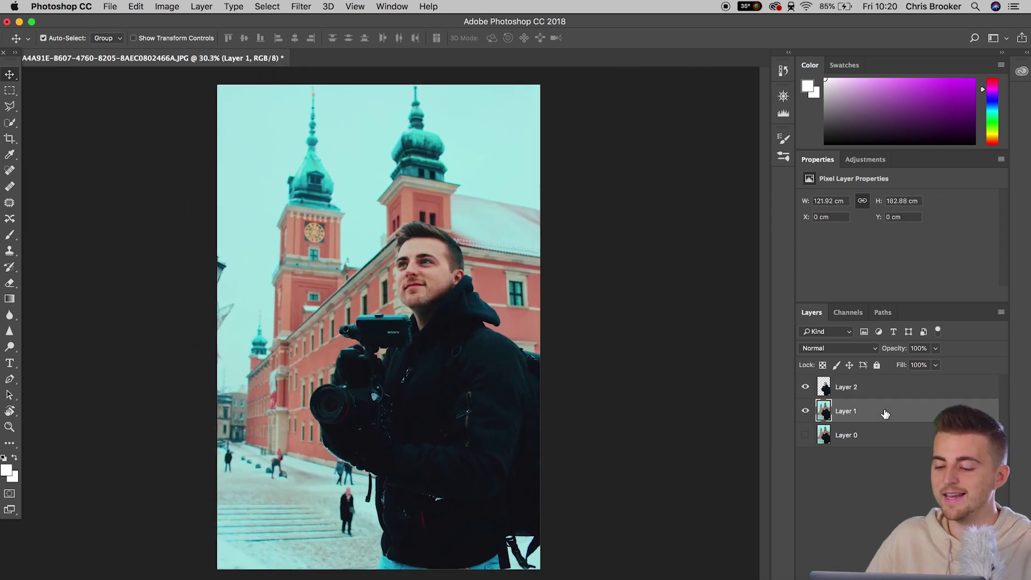
left_click(299, 7)
mouse_move(397, 151)
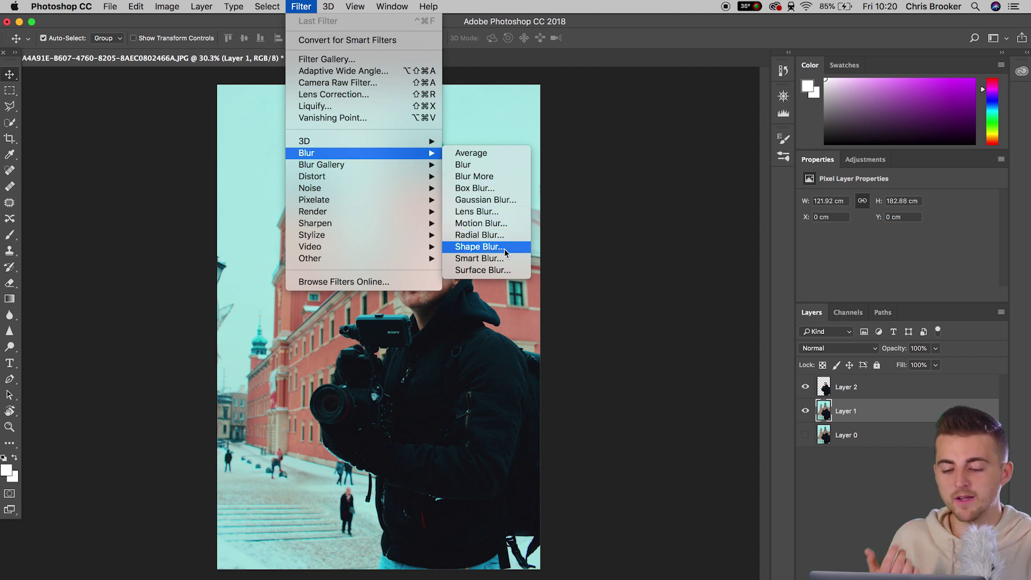
Apply Lens Blur to Layer 1 with an Octagon (8) iris and radius 59.
left_click(488, 214)
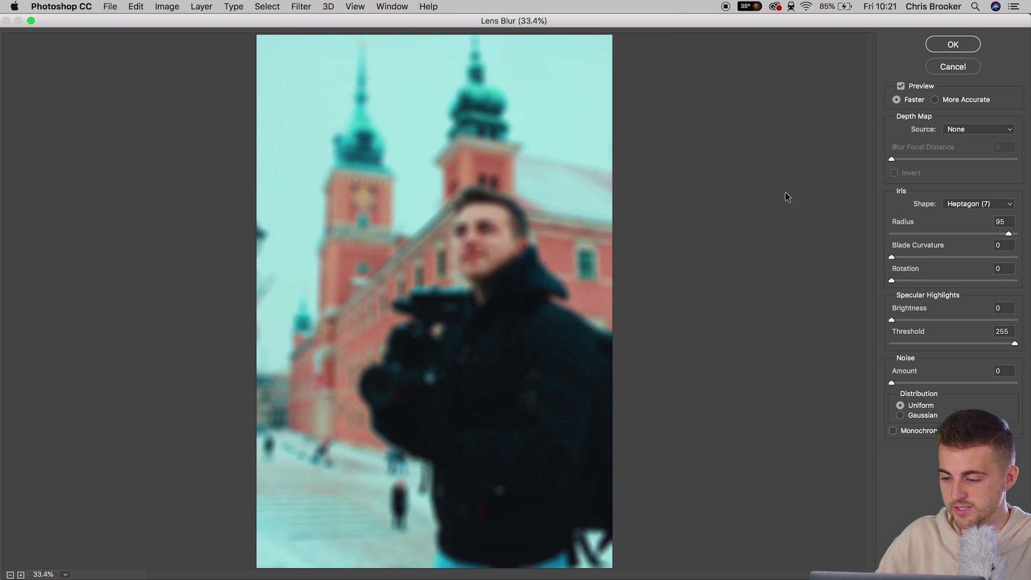
left_click(929, 221)
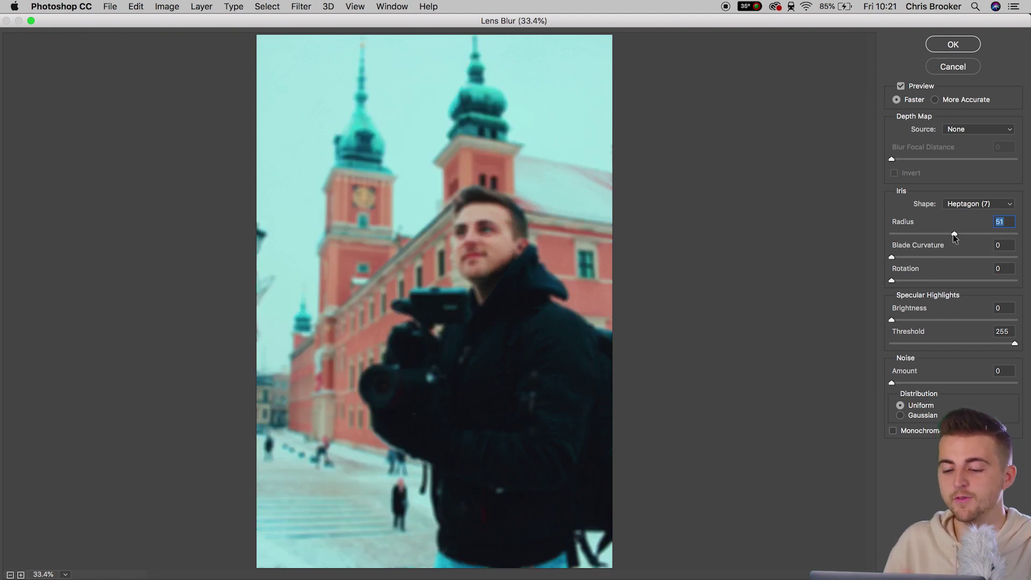
key("Down")
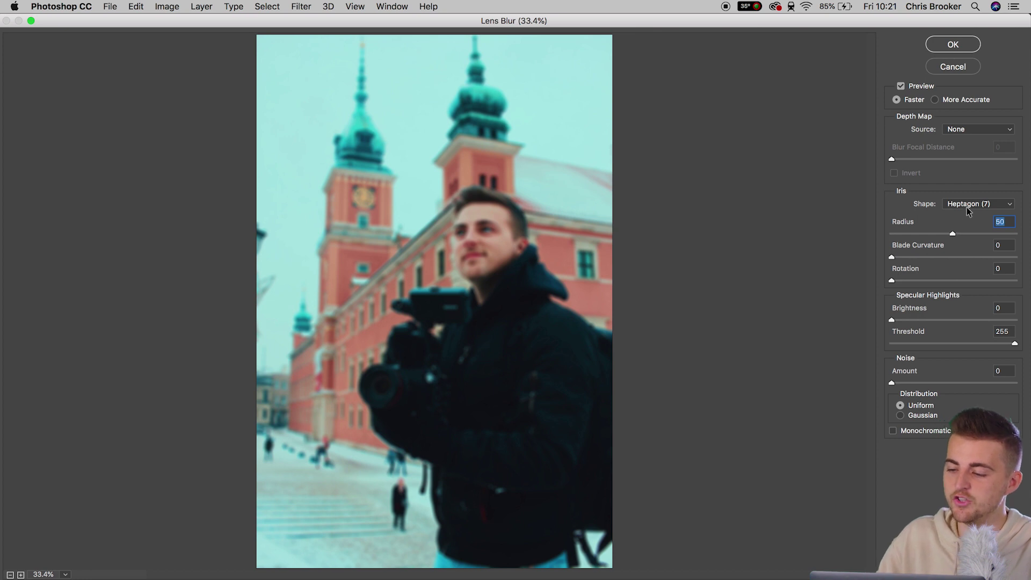
left_click(977, 204)
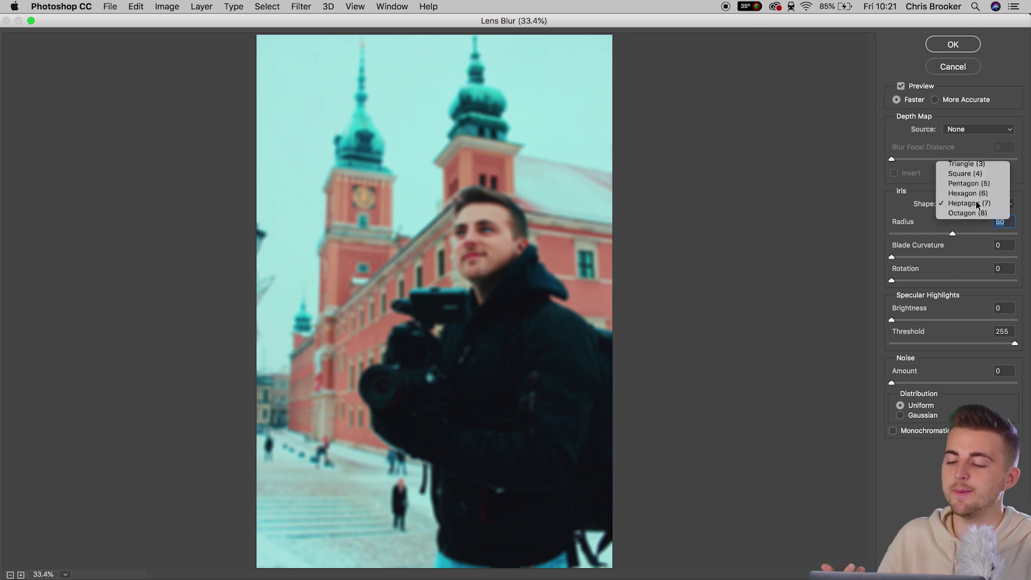
left_click(977, 204)
left_click(977, 204)
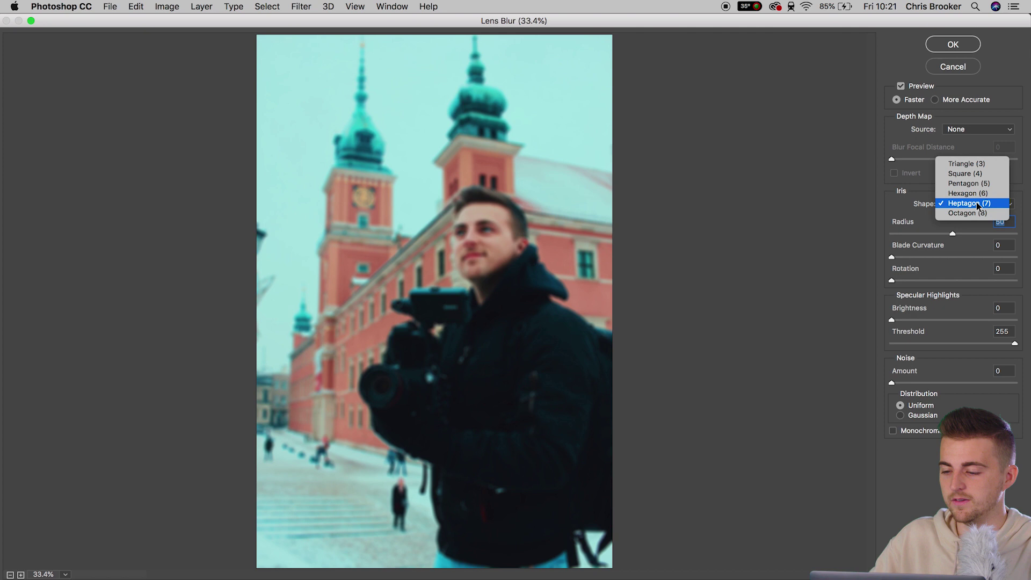
left_click(969, 166)
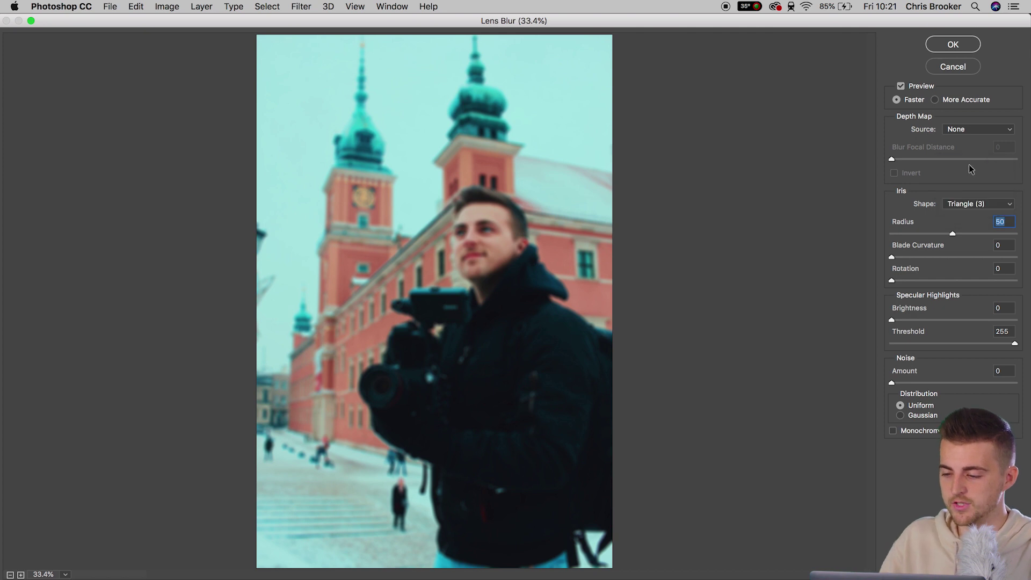
left_click(977, 205)
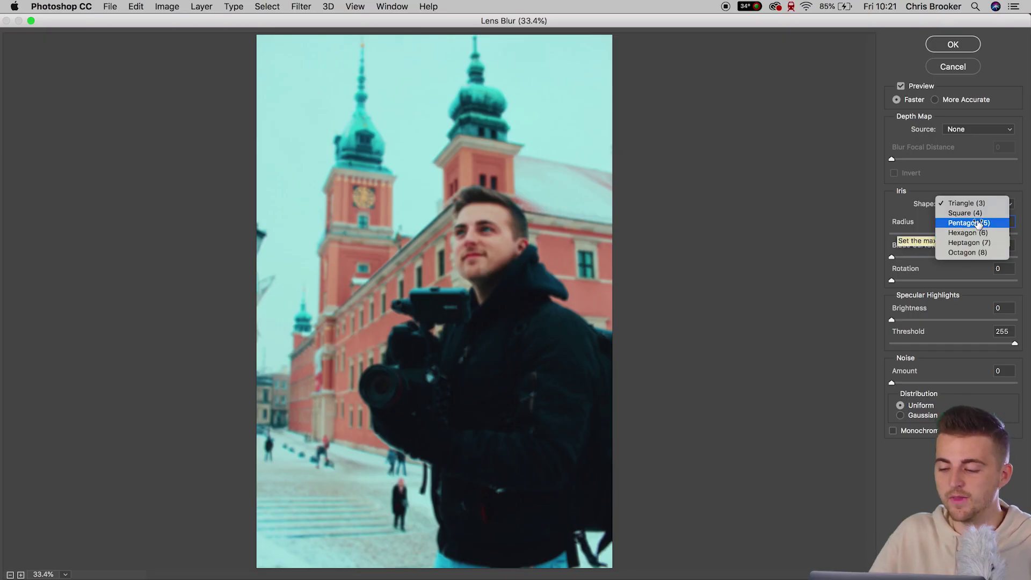
left_click(966, 253)
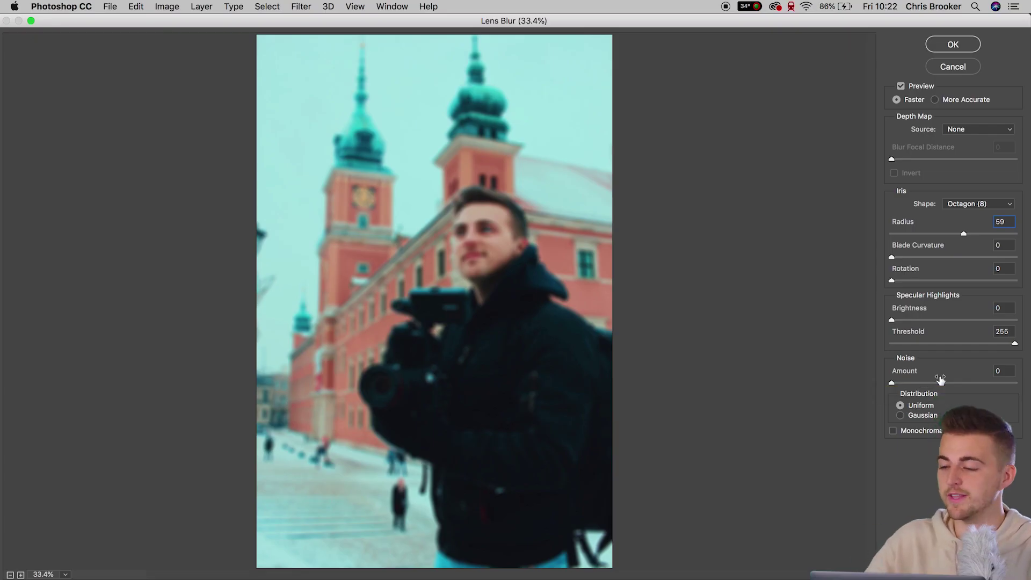
left_click(971, 45)
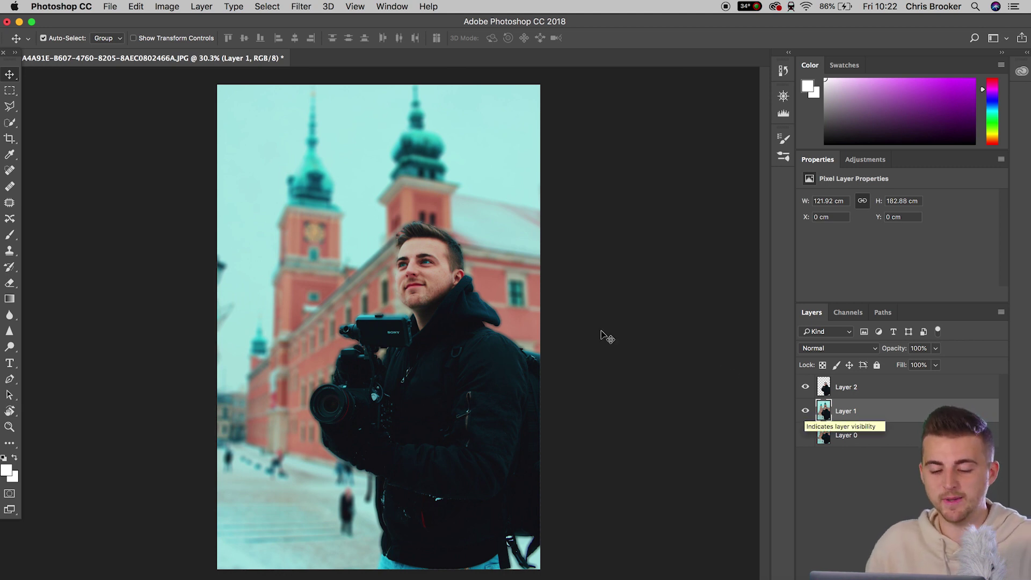
scroll(400, 224, "up", 5)
scroll(400, 224, "up", 5)
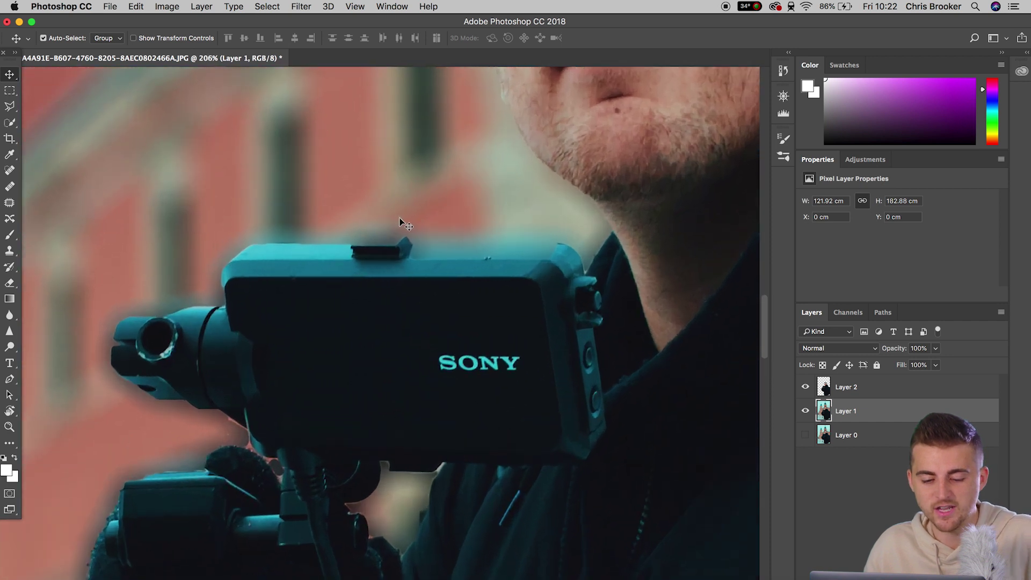
left_click_drag(581, 281, 539, 258)
left_click(804, 387)
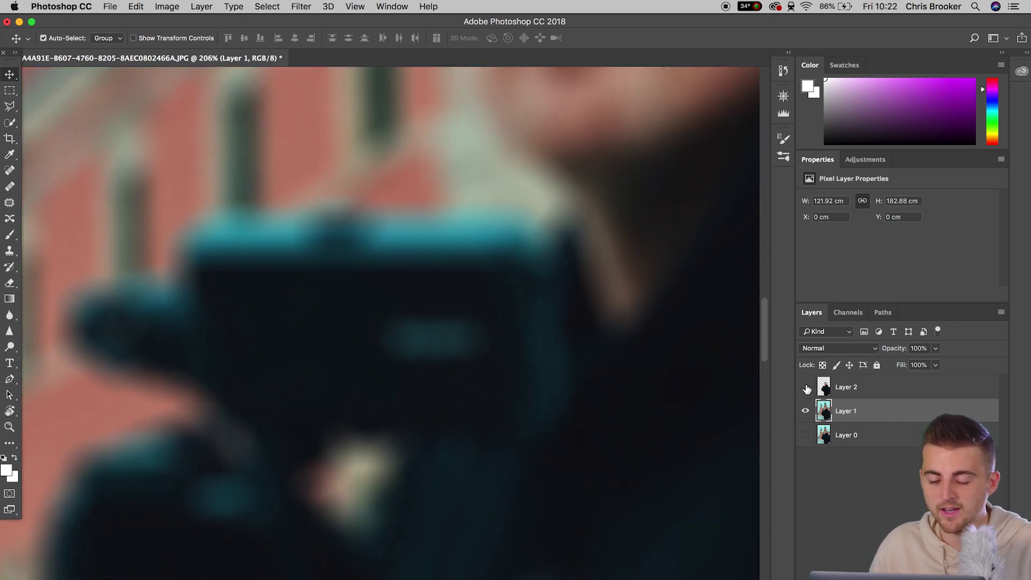
left_click(805, 386)
left_click_drag(259, 368, 509, 214)
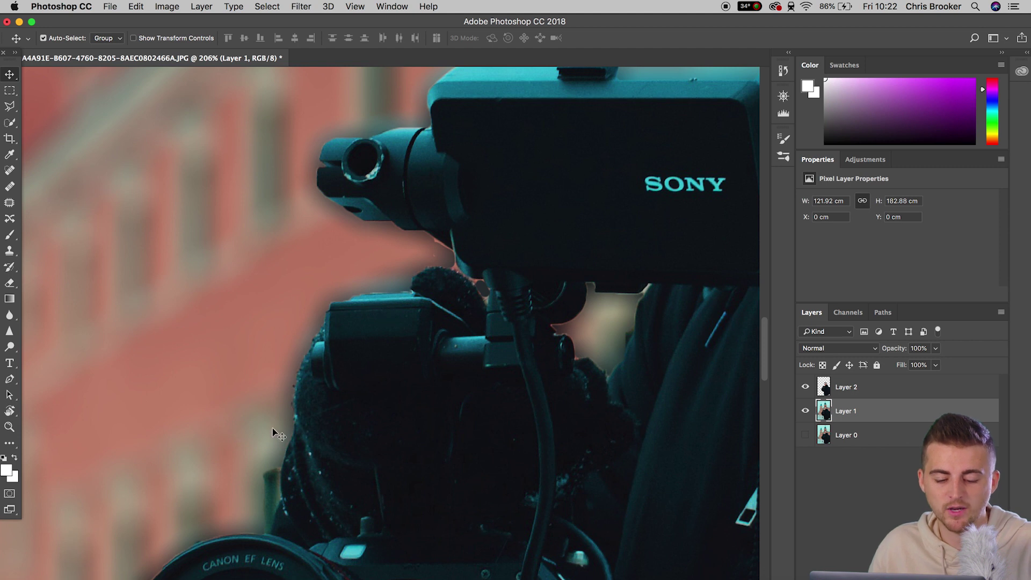
left_click_drag(282, 490, 446, 180)
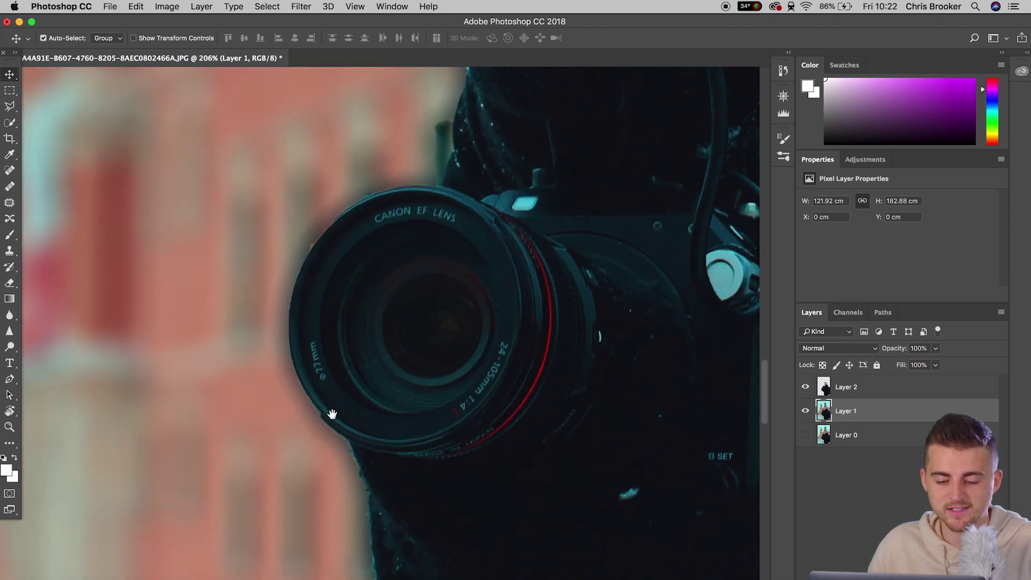
left_click_drag(319, 401, 352, 214)
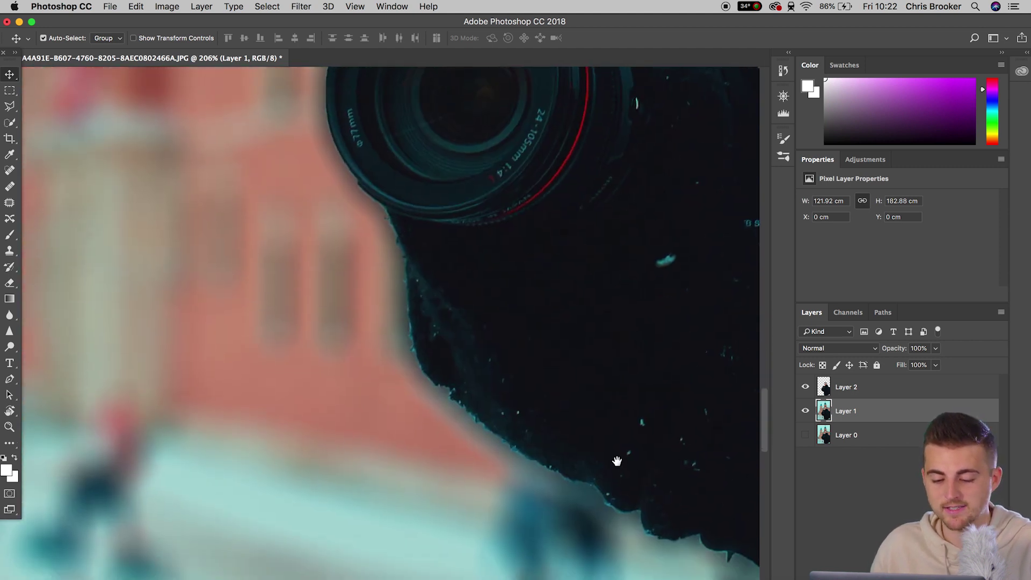
left_click_drag(618, 464, 620, 368)
scroll(558, 369, "down", 6)
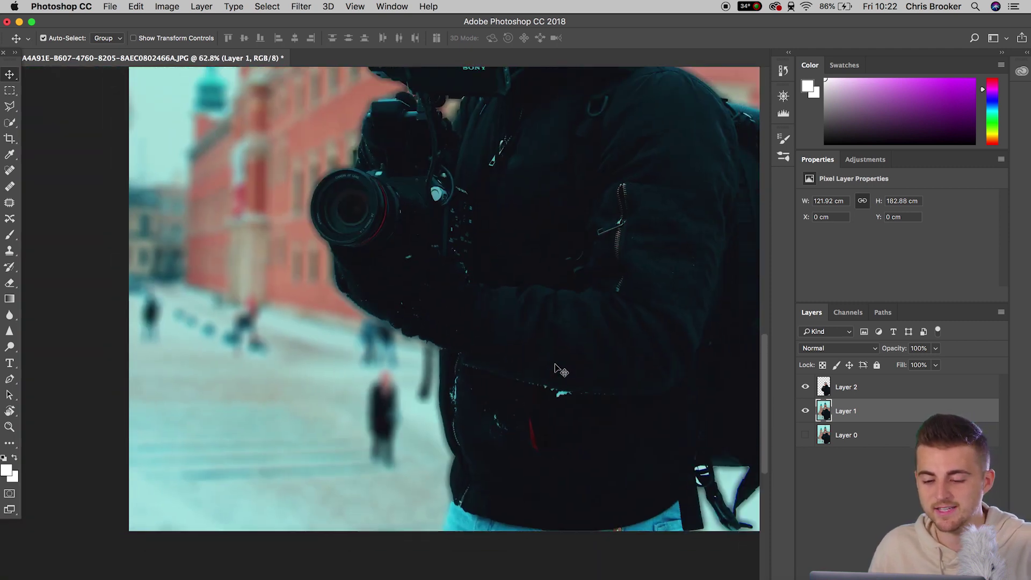
scroll(559, 370, "down", 4)
left_click(889, 394)
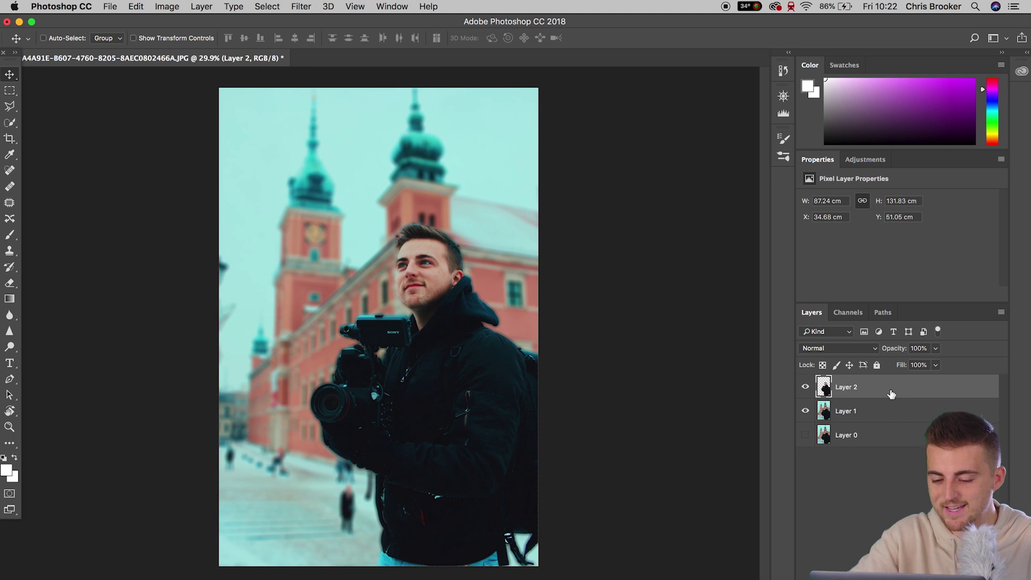
key("cmd+t")
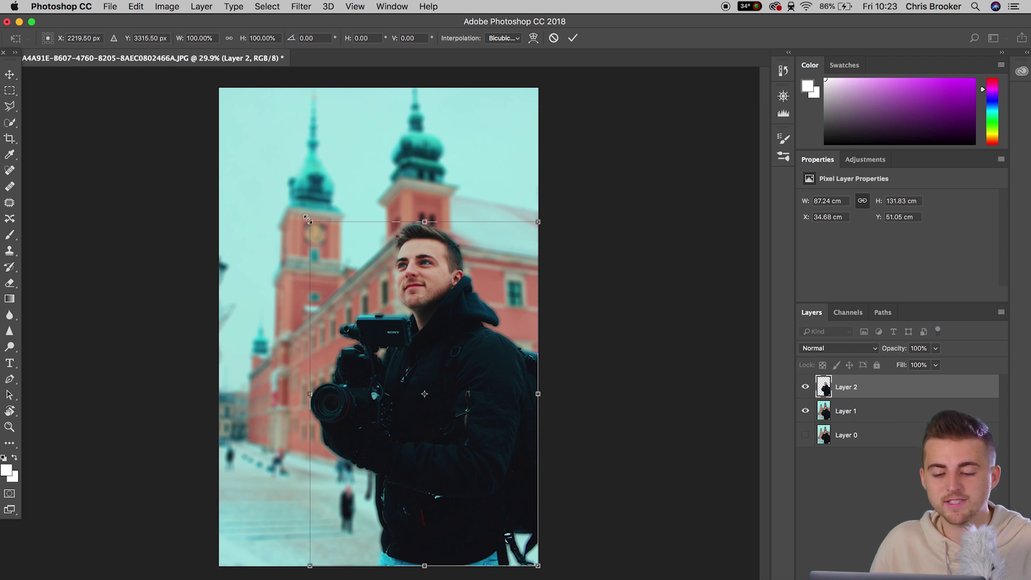
Scale the Layer 2 cut-out to about 104% (91.02 × 137.51 cm) and commit the transform.
left_click_drag(307, 219, 301, 208)
left_click_drag(538, 563, 543, 566)
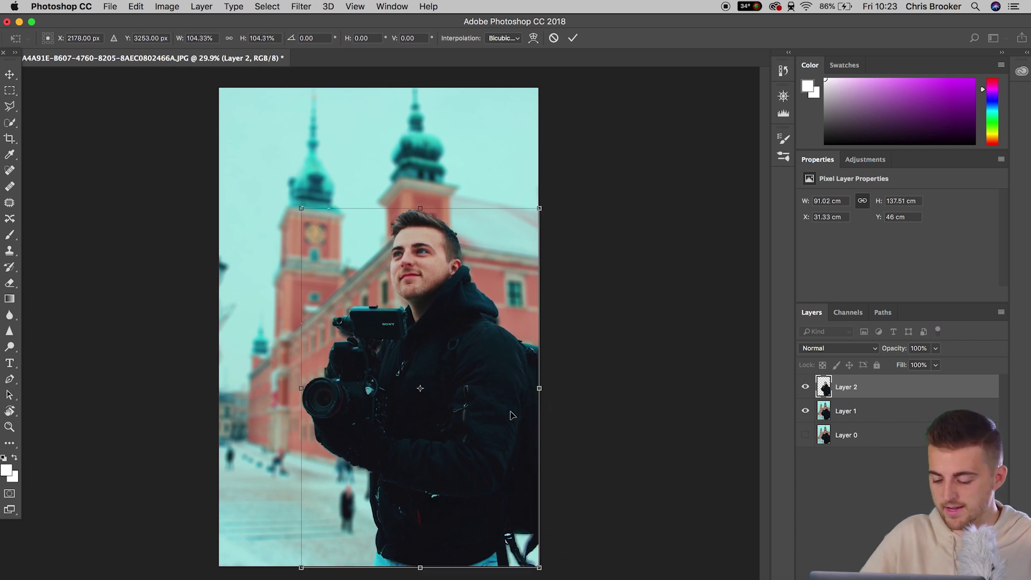
key("Return")
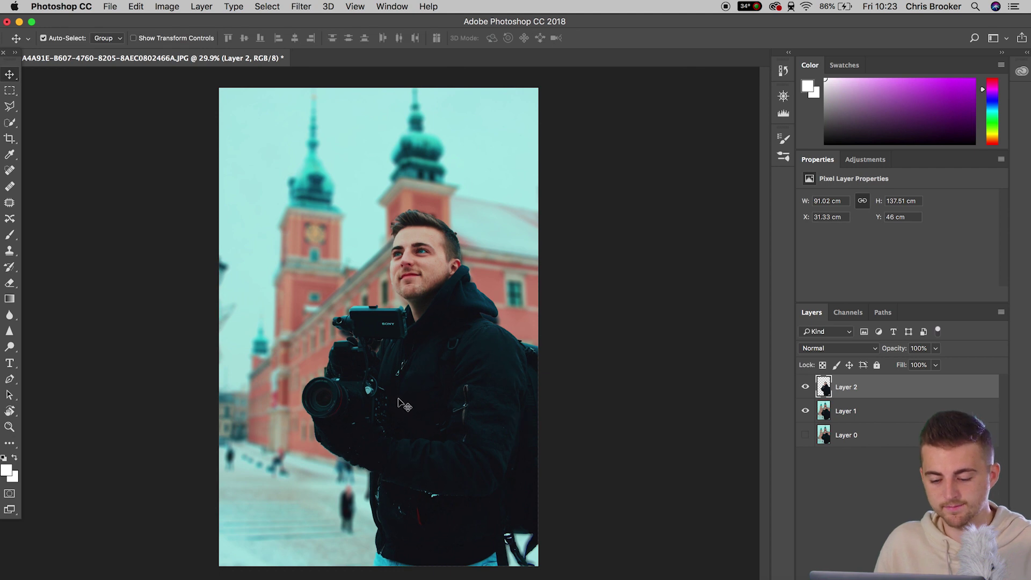
scroll(404, 407, "up", 1)
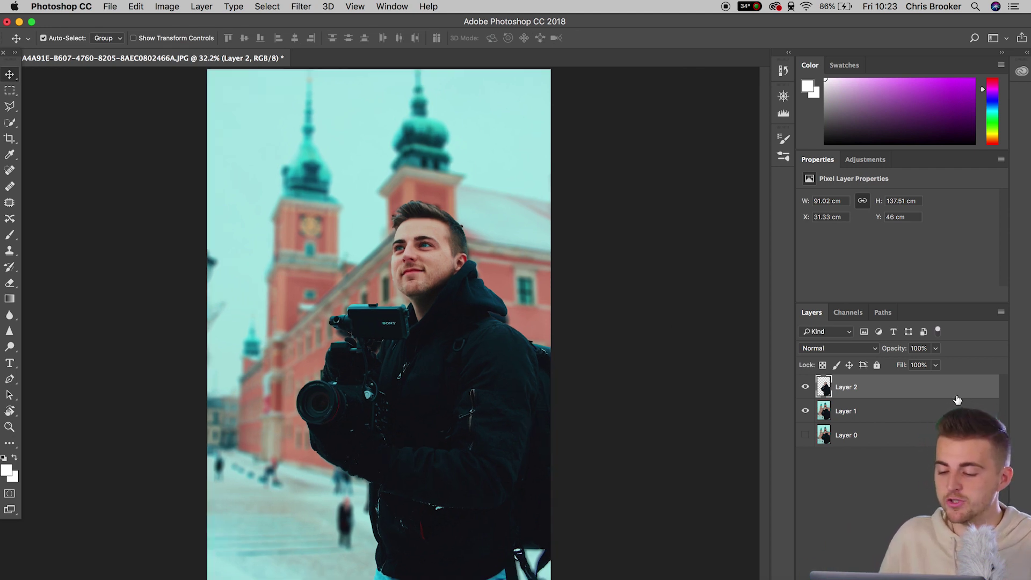
Show Layer 0 again and lower blurred Layer 1's opacity, settling around 61%.
left_click(853, 416)
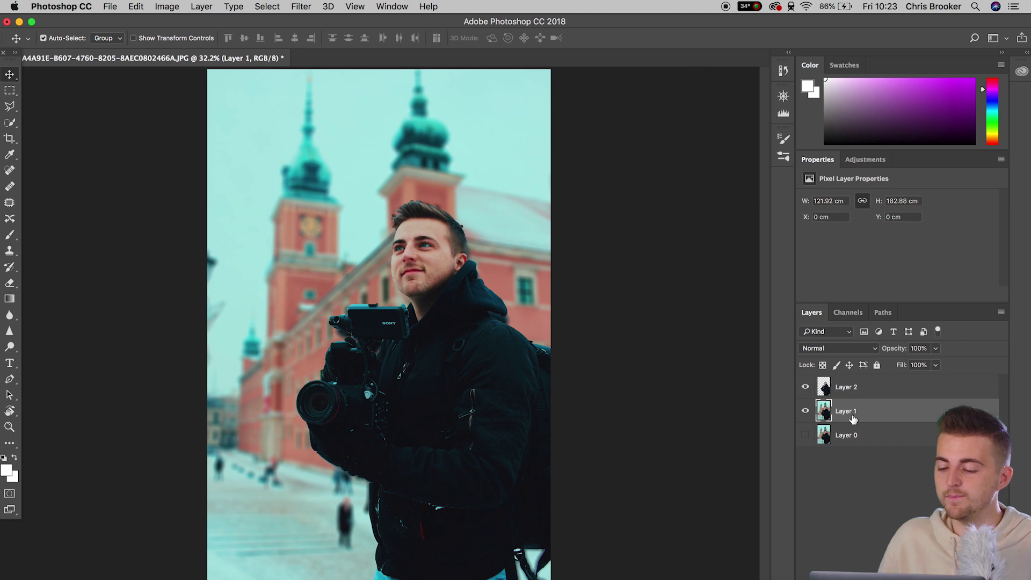
left_click(936, 348)
left_click_drag(919, 367, 914, 367)
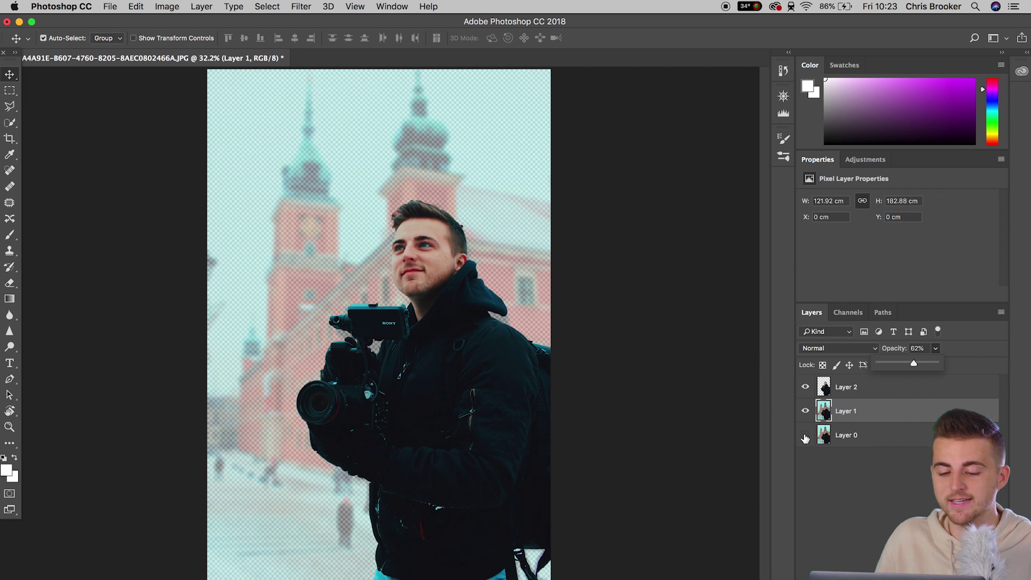
left_click(805, 436)
left_click(935, 349)
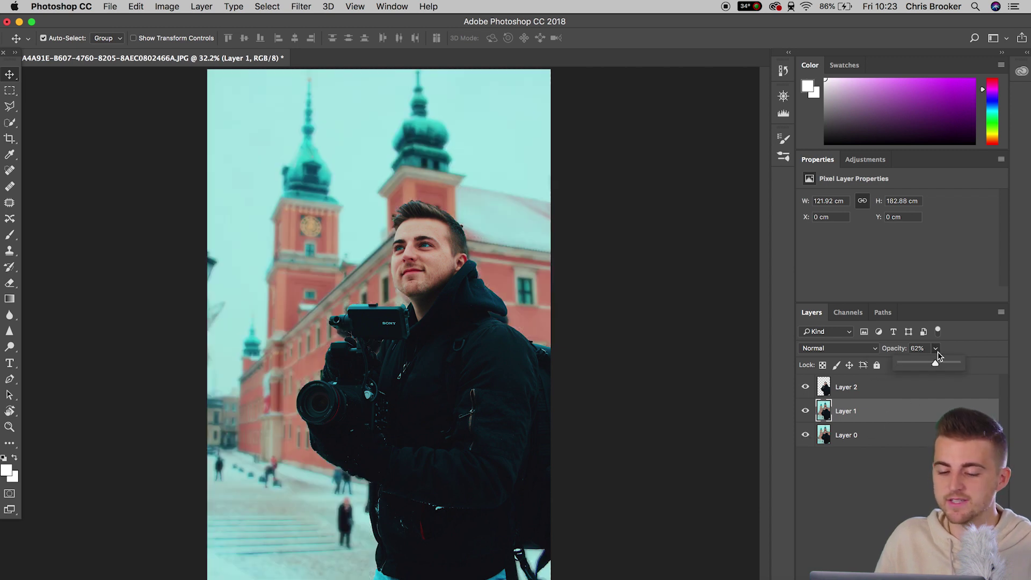
left_click_drag(934, 365, 865, 370)
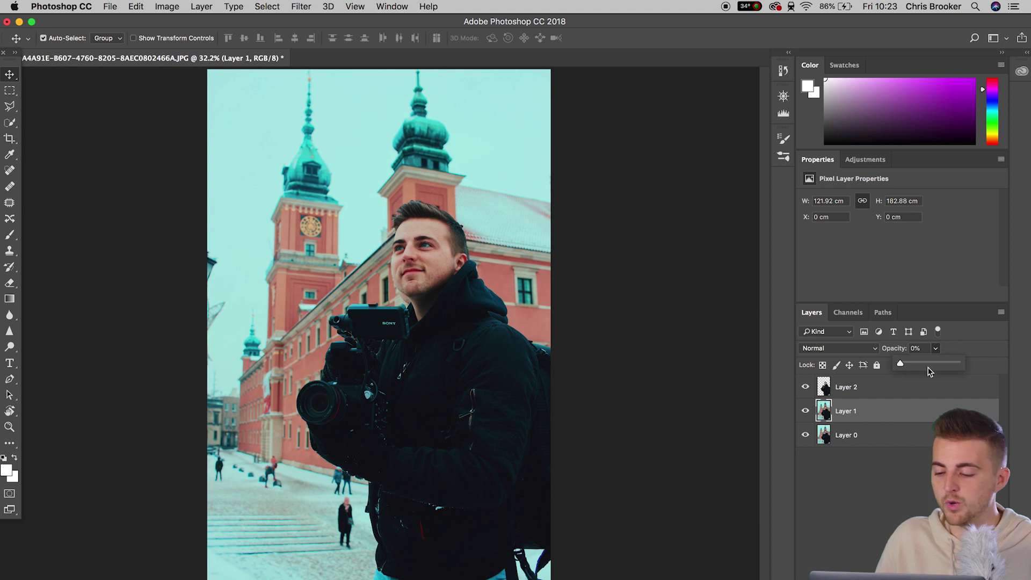
left_click_drag(930, 372, 952, 366)
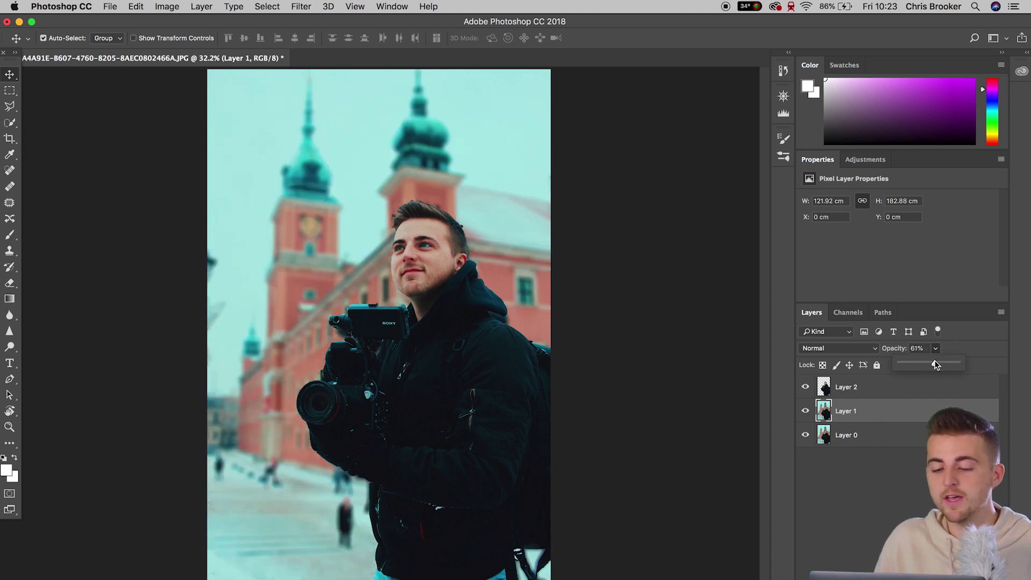